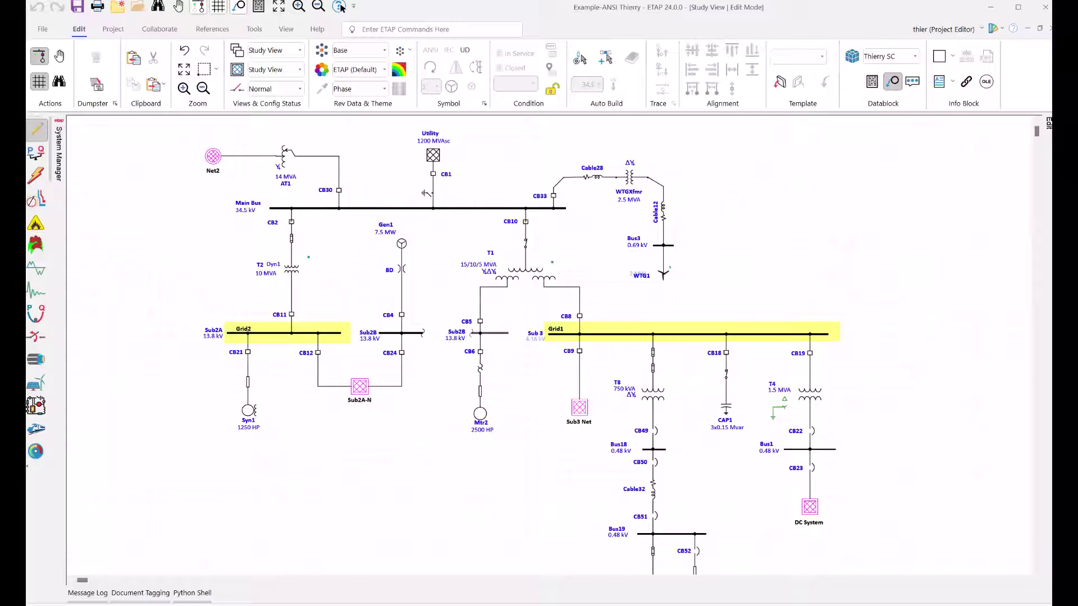
Cycle the one-line through Base Pres, Arc Flash View and Coordination View, ending on Short Circuit.
left_click(300, 50)
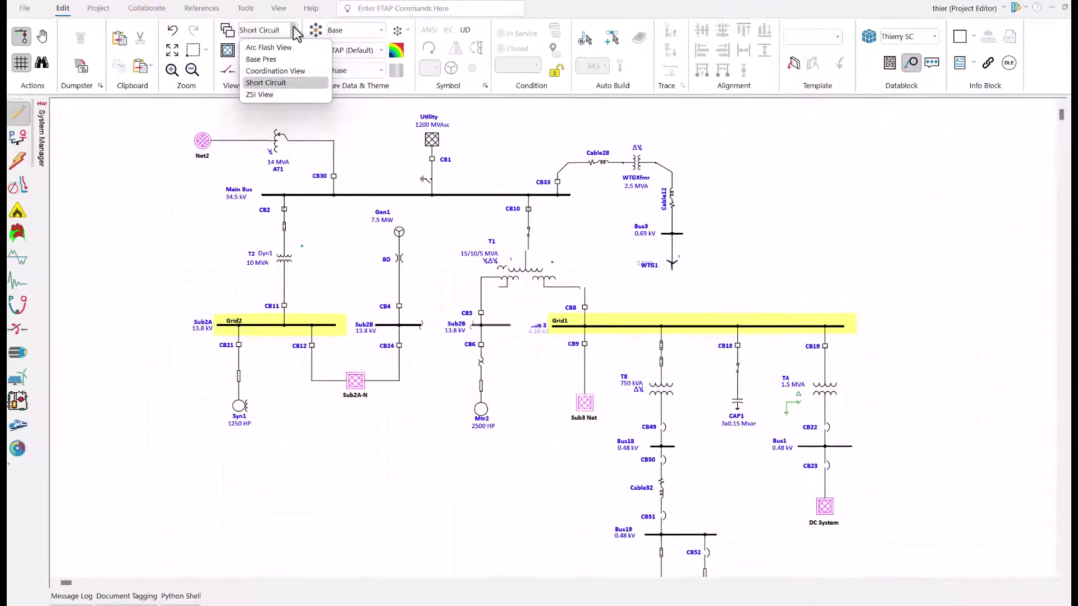
left_click(269, 60)
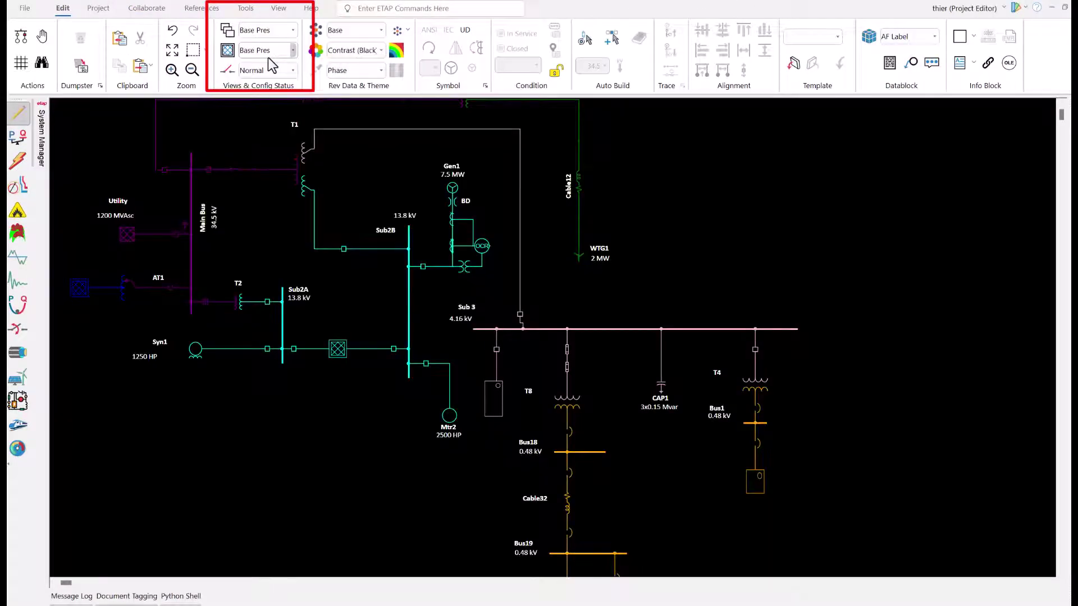
left_click(292, 31)
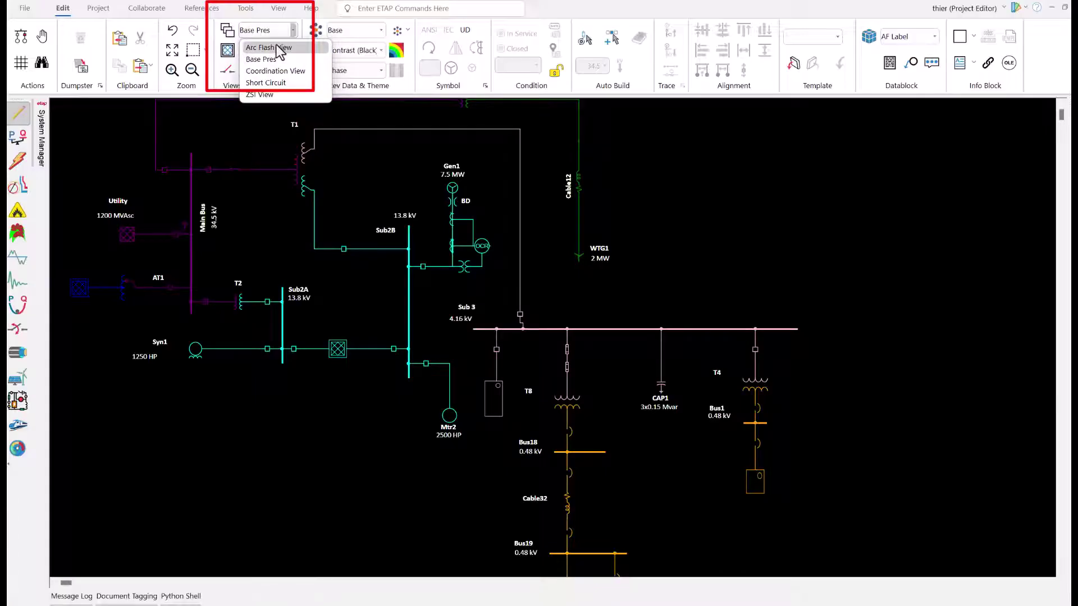
left_click(280, 47)
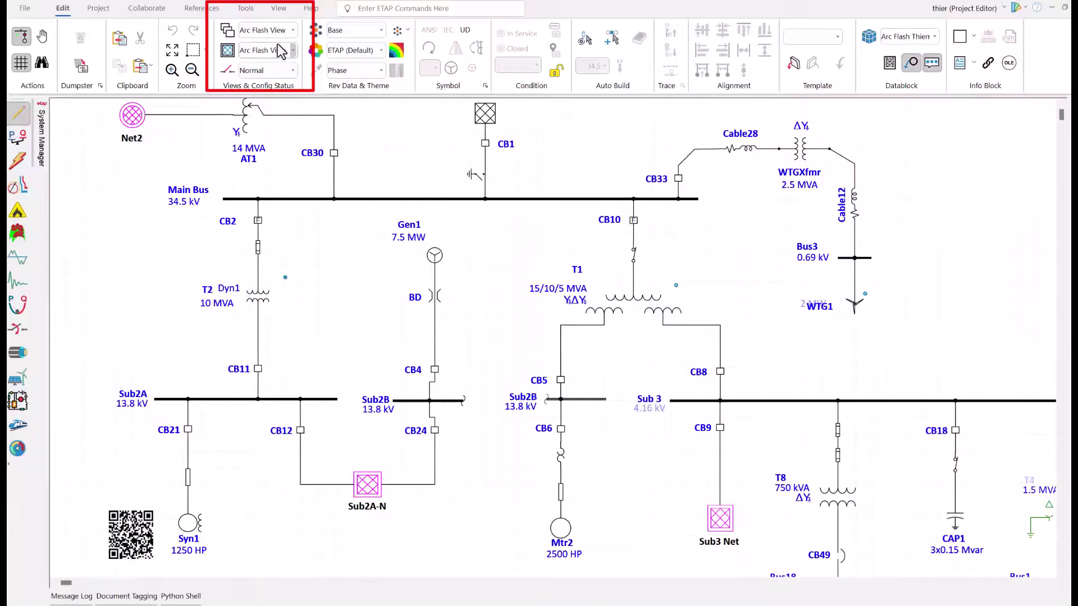
left_click(293, 30)
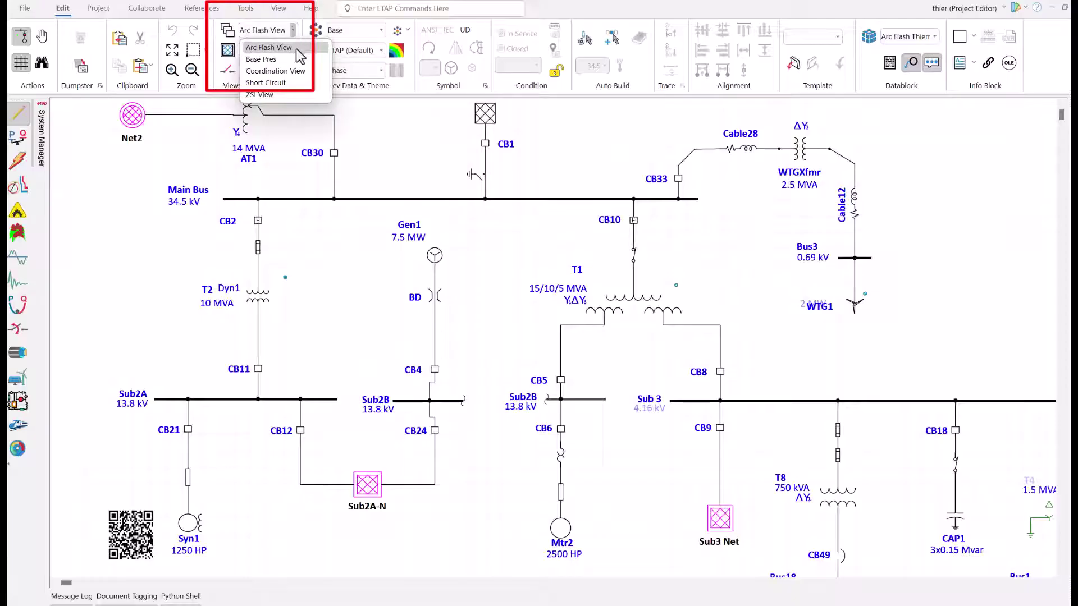
left_click(297, 72)
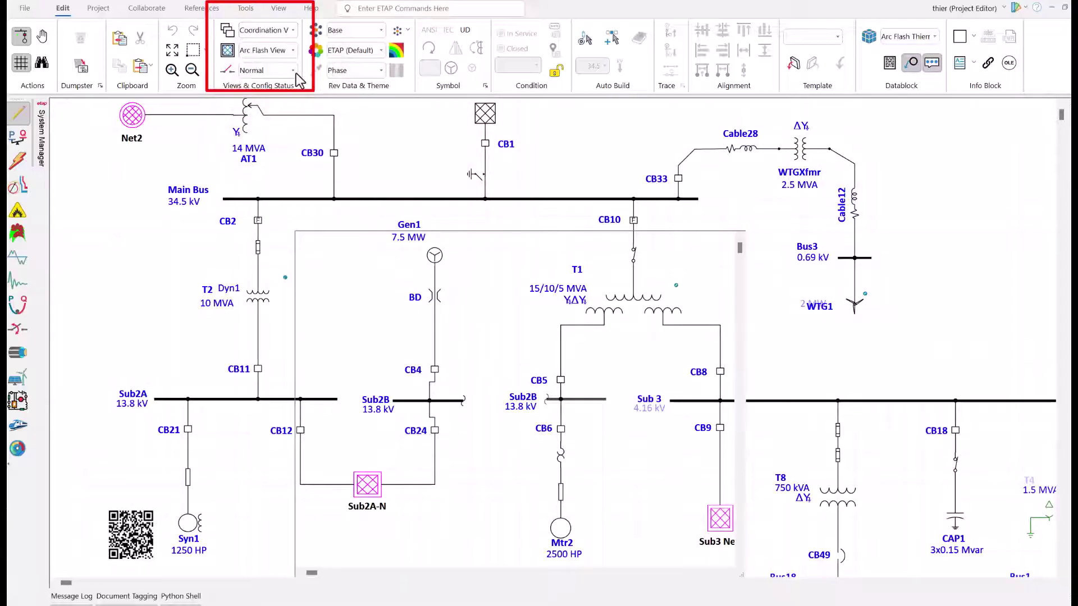
left_click(293, 31)
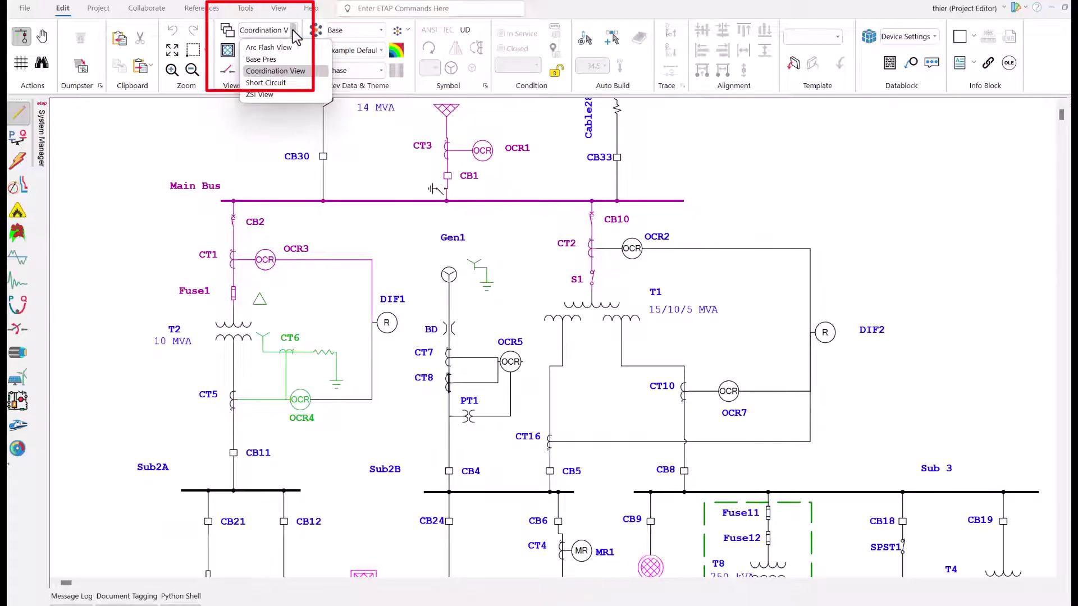
left_click(267, 83)
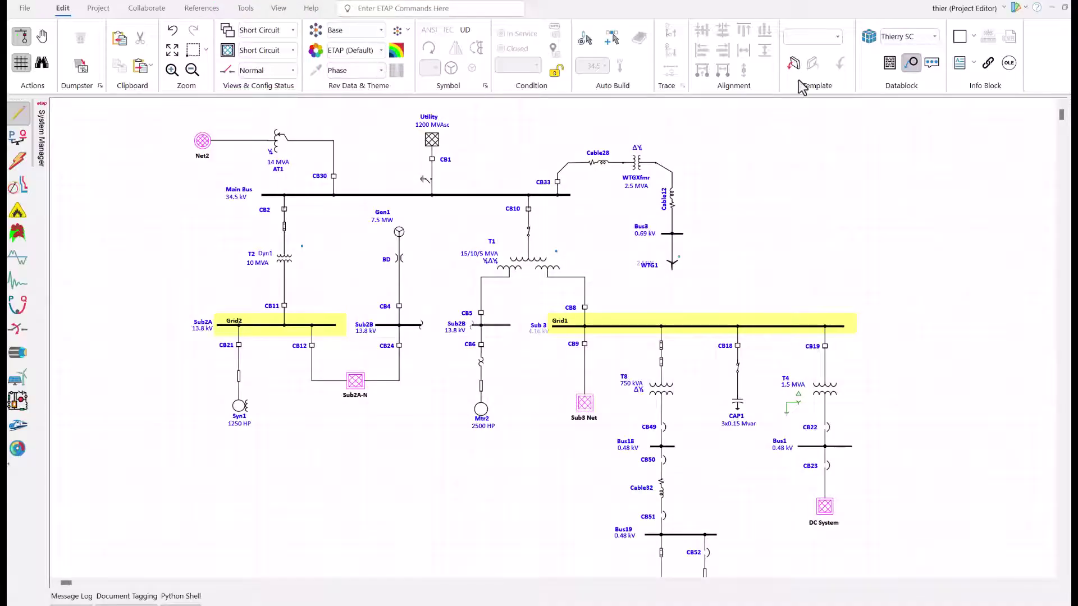
Restore and reposition the Short Circuit window, then move and enlarge the Arc Flash View window.
left_click(1064, 10)
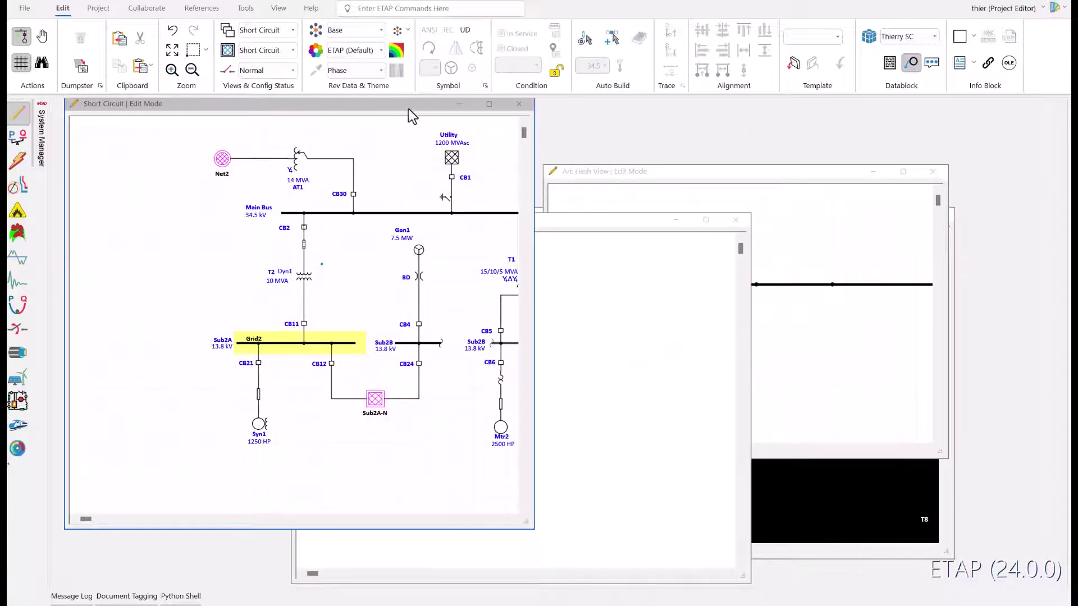
mouse_move(392, 102)
left_mouse_down()
mouse_move(348, 99)
mouse_move(376, 109)
left_mouse_up()
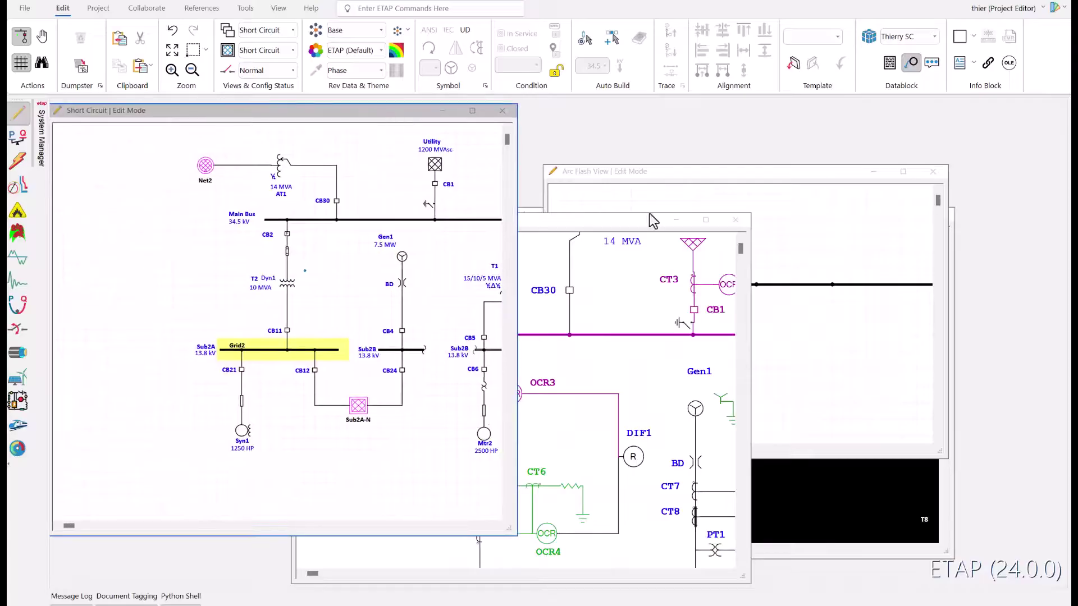
left_click(648, 171)
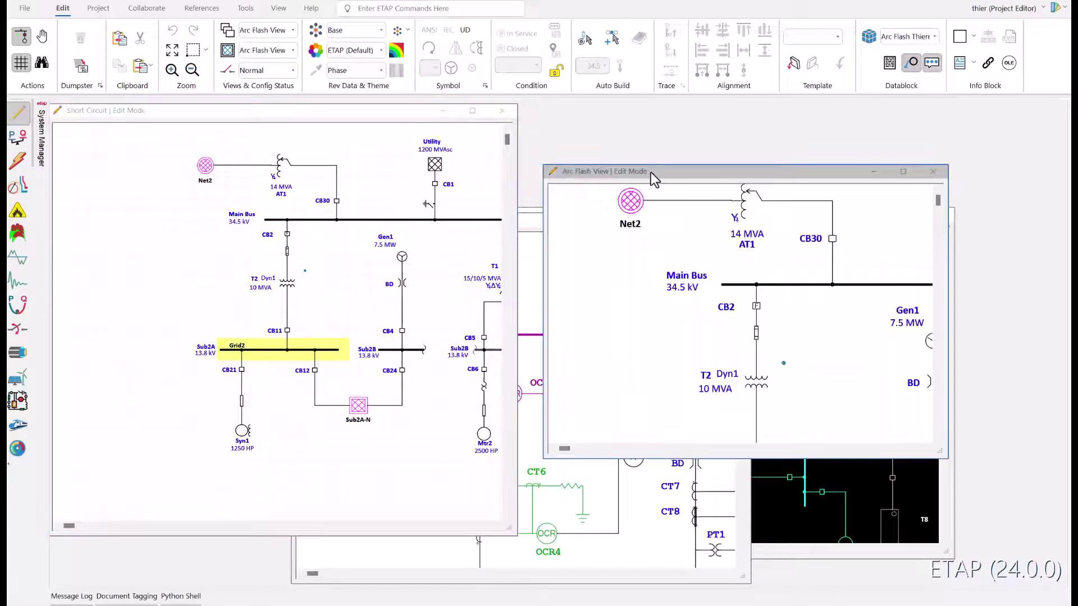
left_click_drag(651, 173, 627, 107)
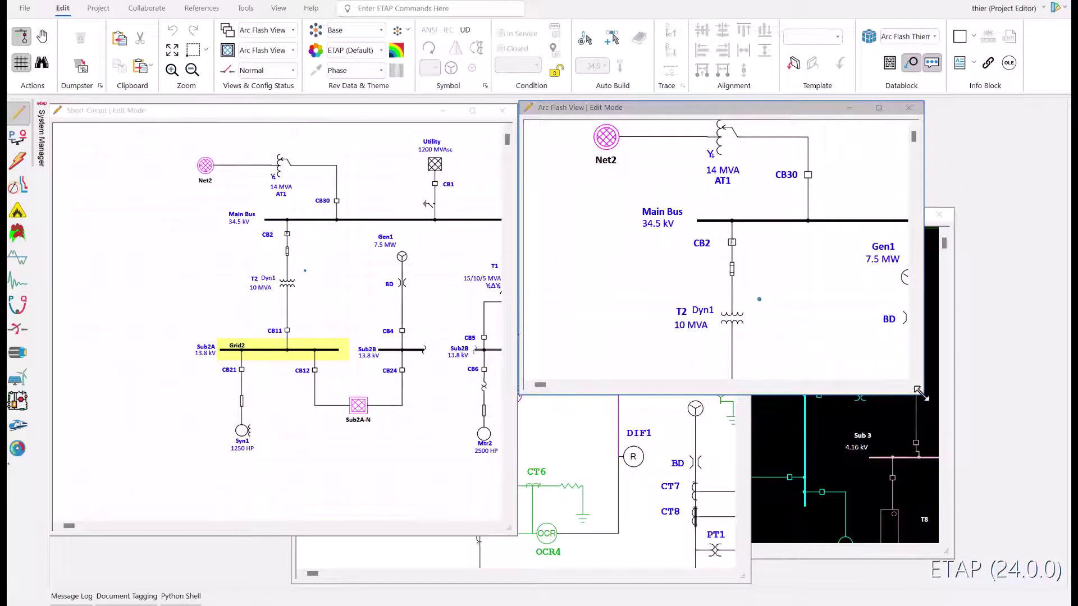
left_click_drag(918, 391, 1017, 453)
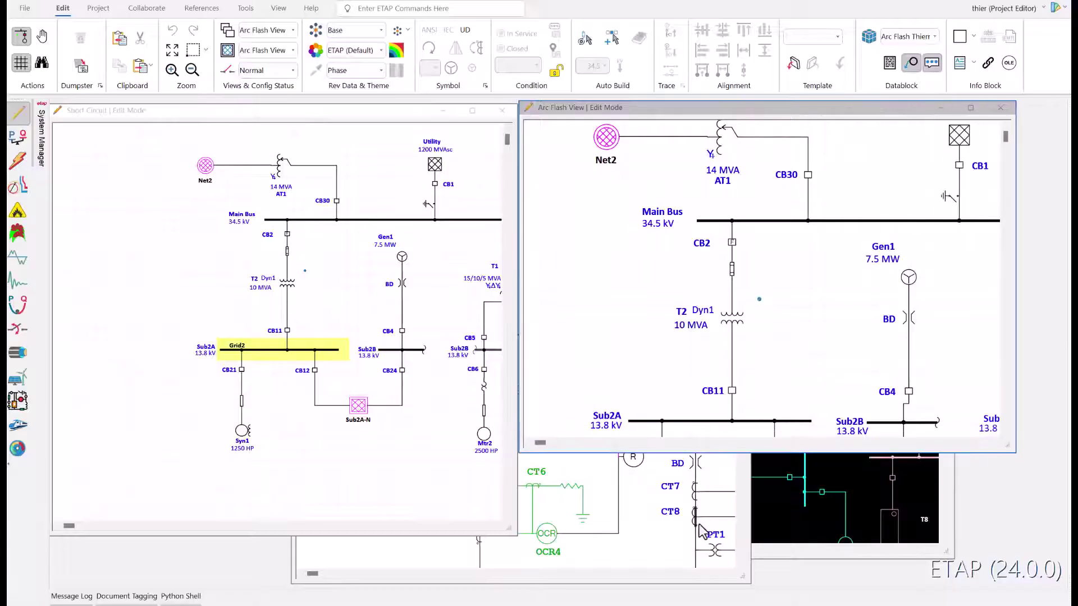
Reposition the Coordination View and Base Pres windows so all four presentations are tiled.
left_click(658, 554)
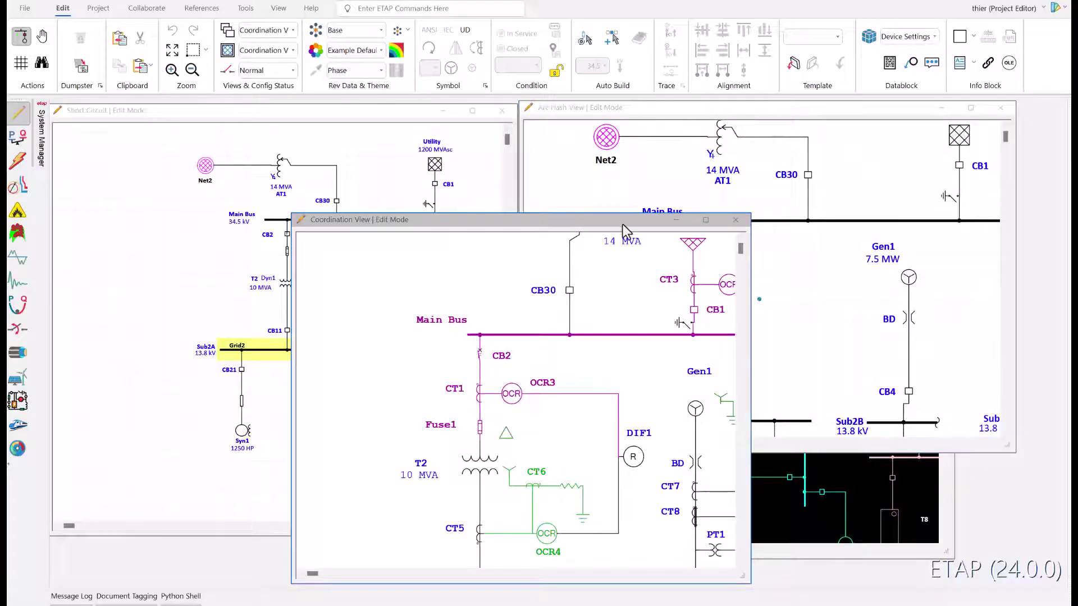
left_click_drag(620, 220, 446, 248)
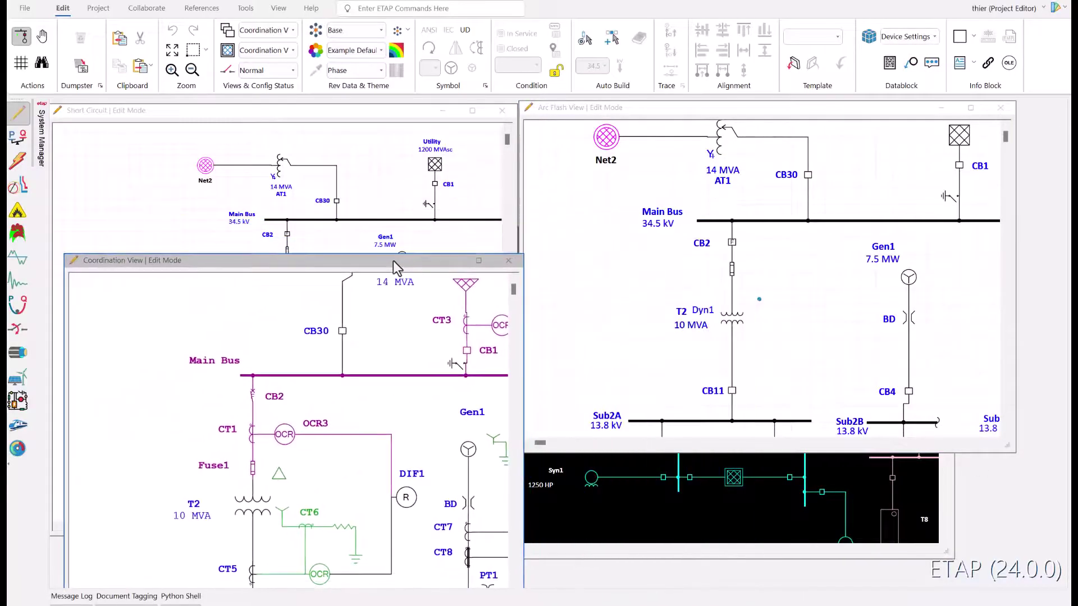
left_click_drag(393, 260, 382, 229)
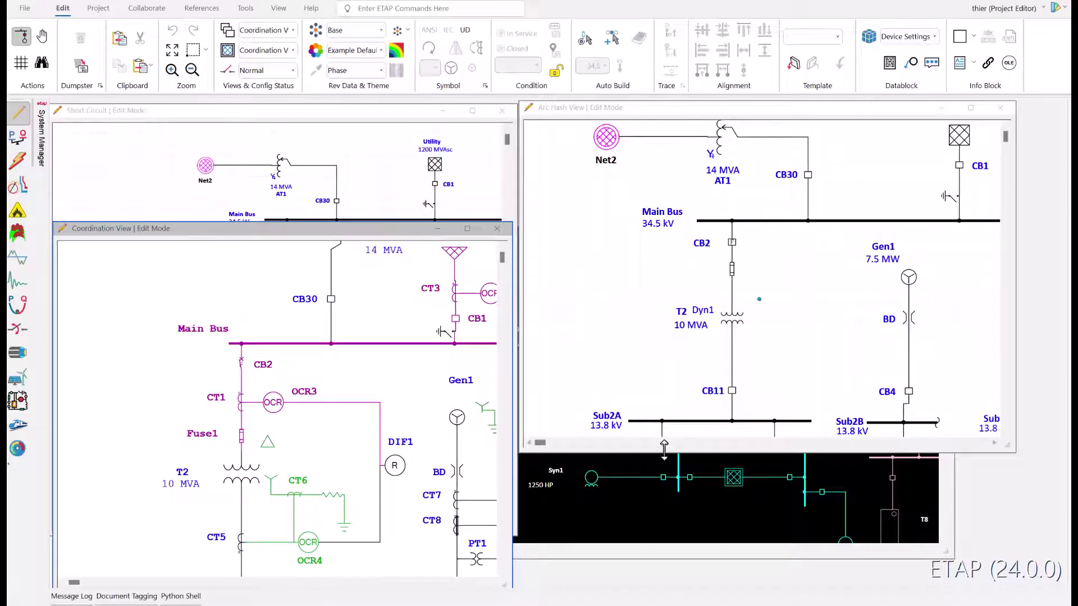
left_click(672, 516)
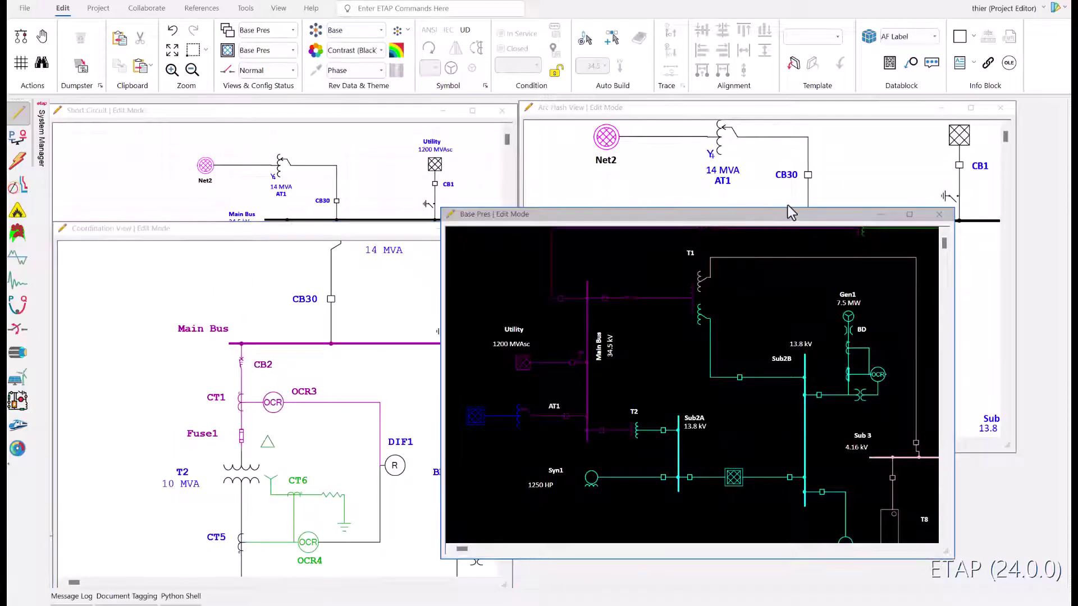
left_click_drag(789, 214, 867, 267)
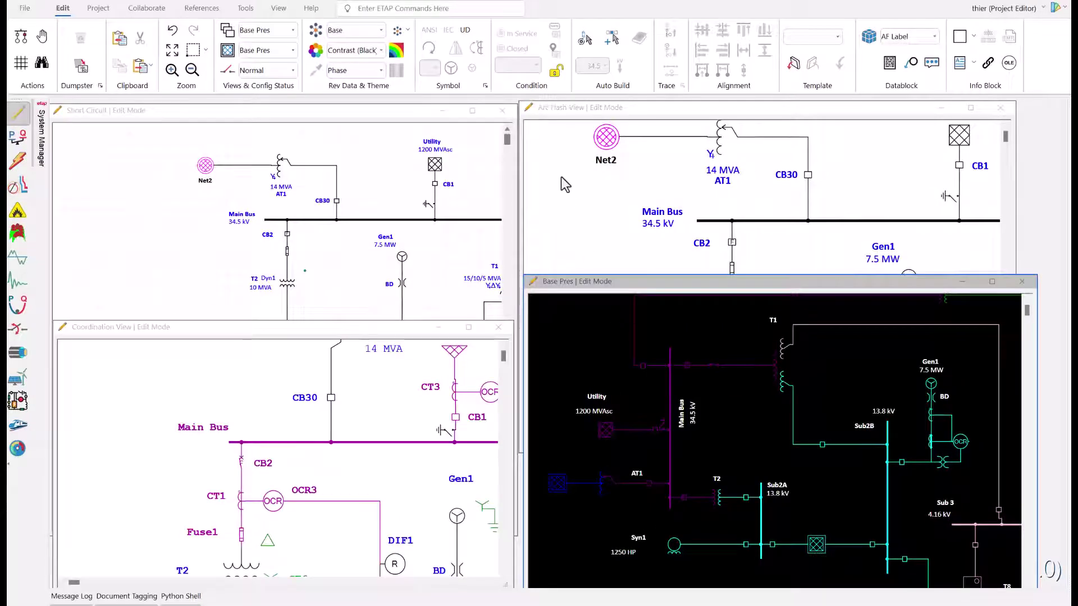
Pan the Short Circuit diagram right and up to reveal more of the network.
left_click(228, 147)
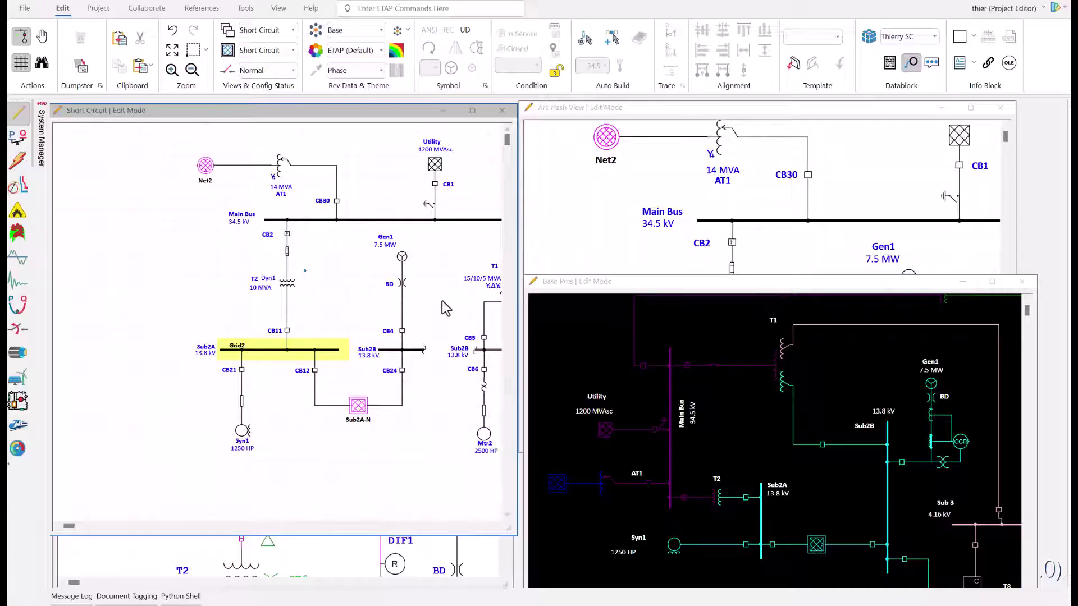
scroll(446, 307, "right", 3)
scroll(446, 307, "up", 2)
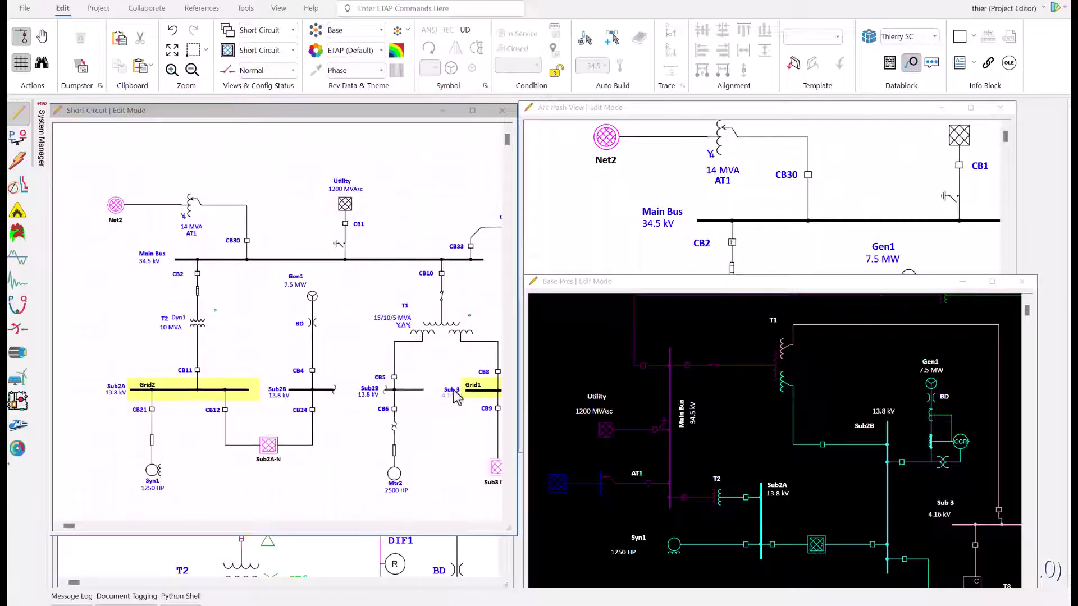
Move the Base Pres window up beside Short Circuit and enlarge it to show Cable28, WTGXfmr, Mtr2 and Bus18.
left_click(687, 289)
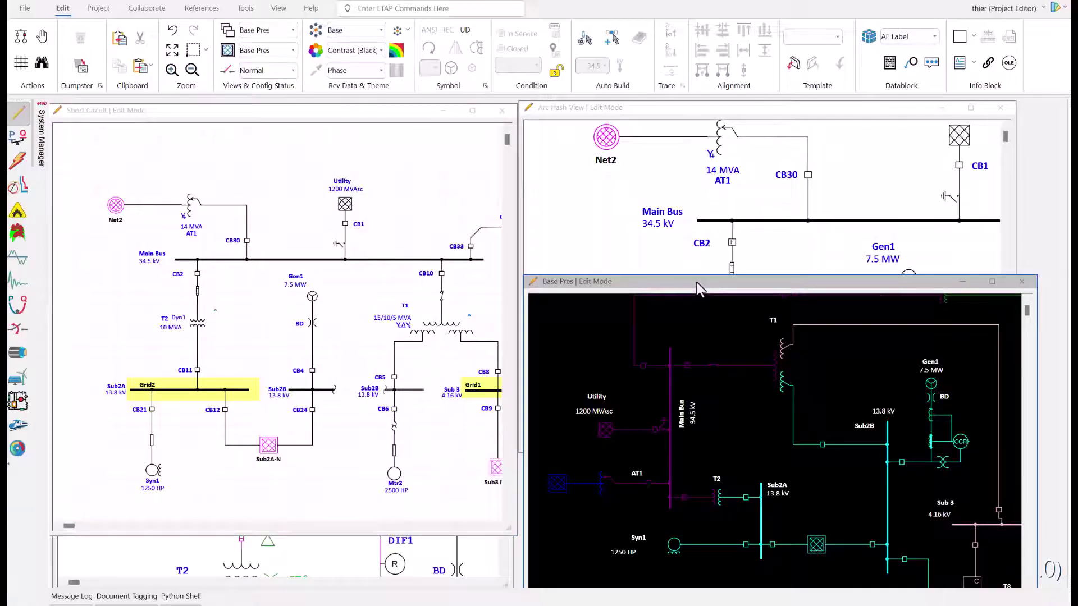
left_click_drag(696, 282, 693, 123)
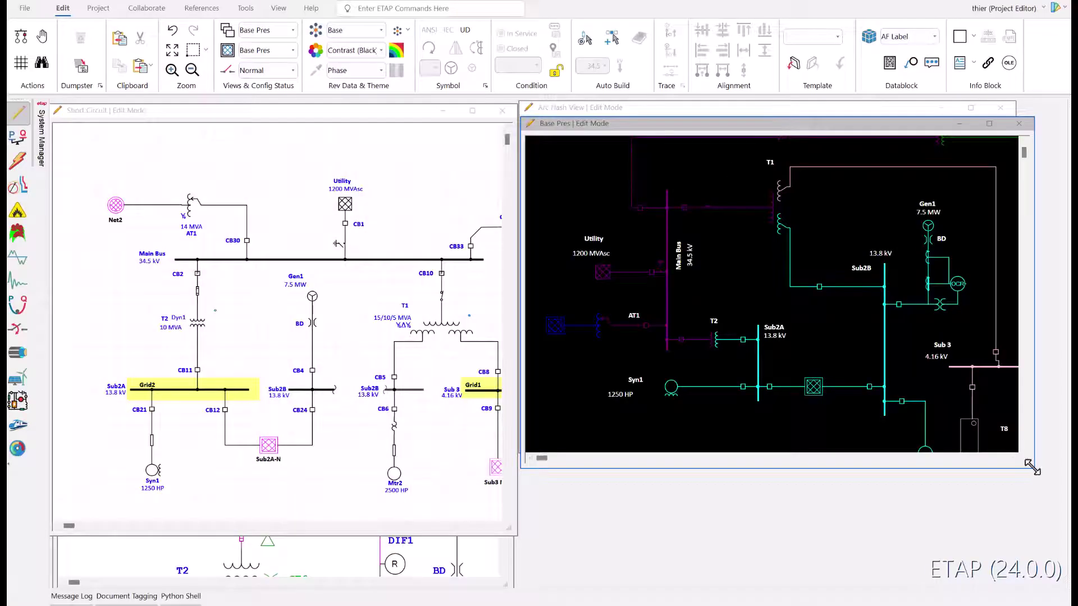
left_click_drag(1032, 466, 1047, 533)
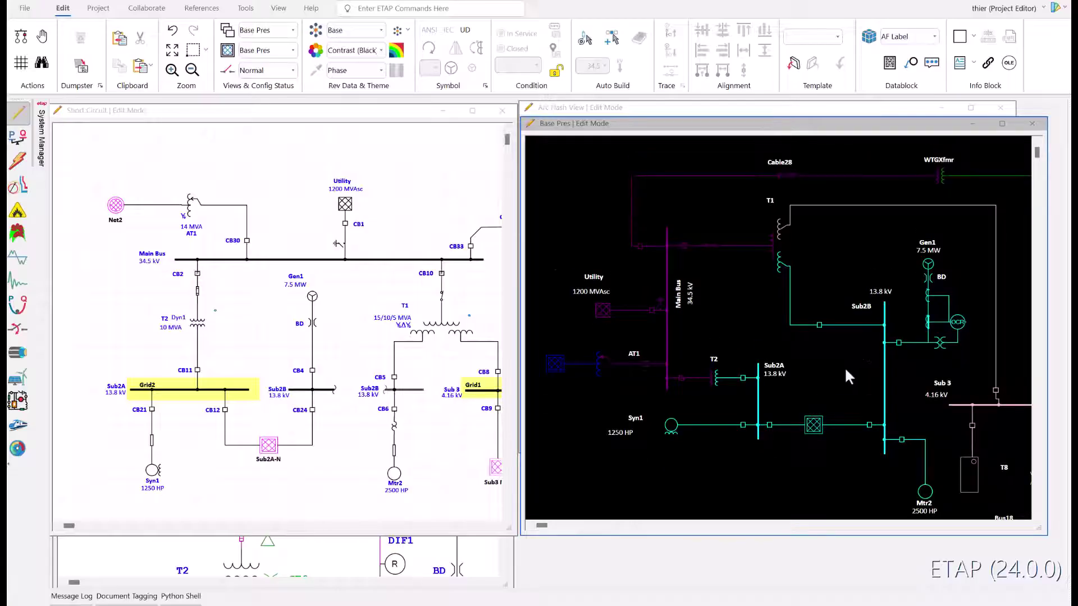
Select Utility in Short Circuit to show it also selected in Base Pres, then maximize Short Circuit.
left_click(346, 207)
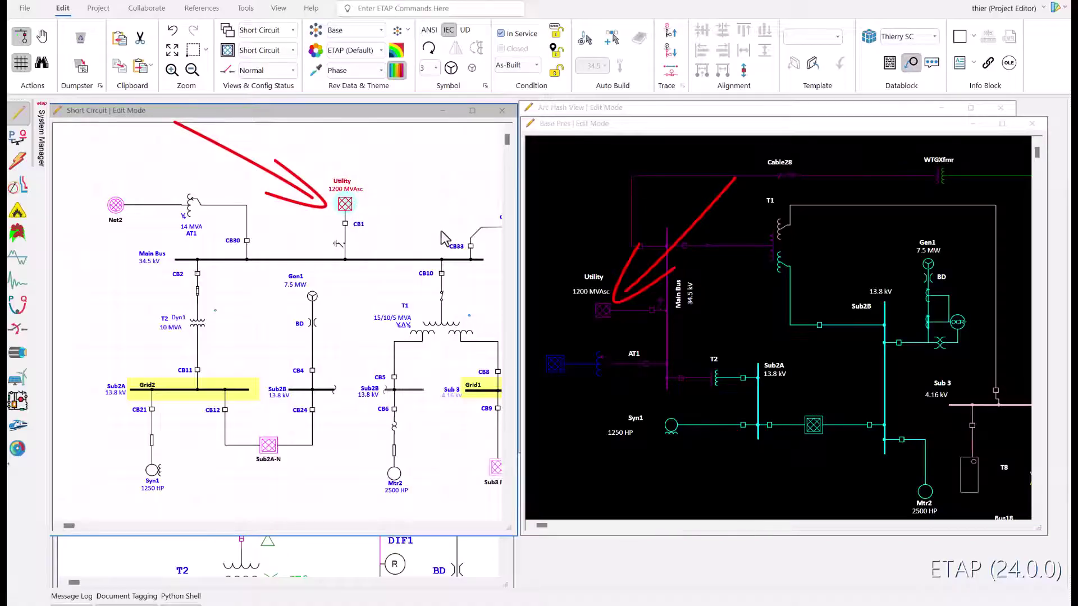
left_click(601, 309)
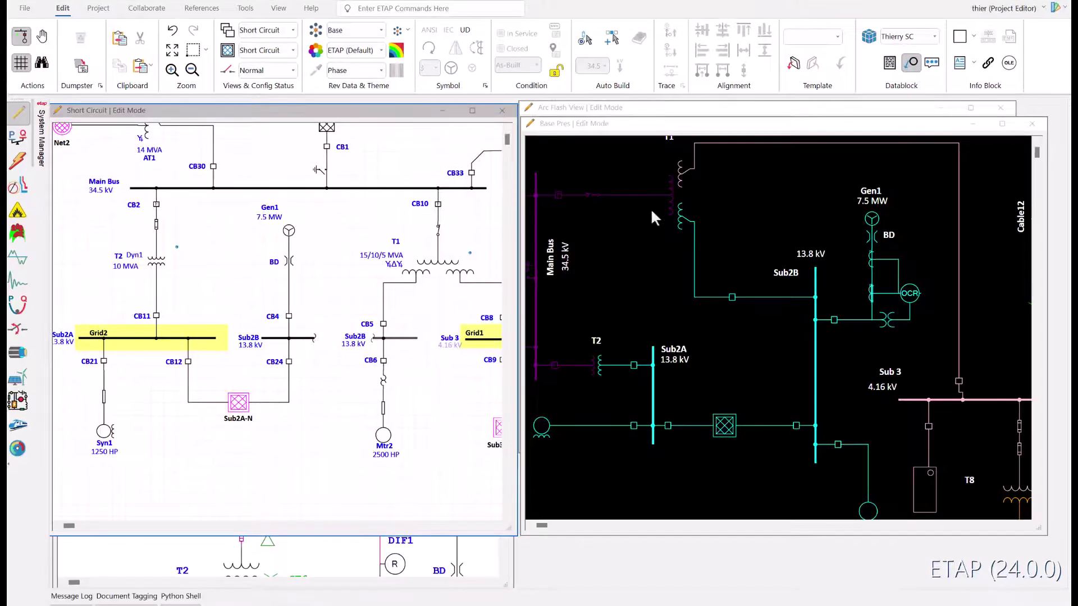
left_click(472, 111)
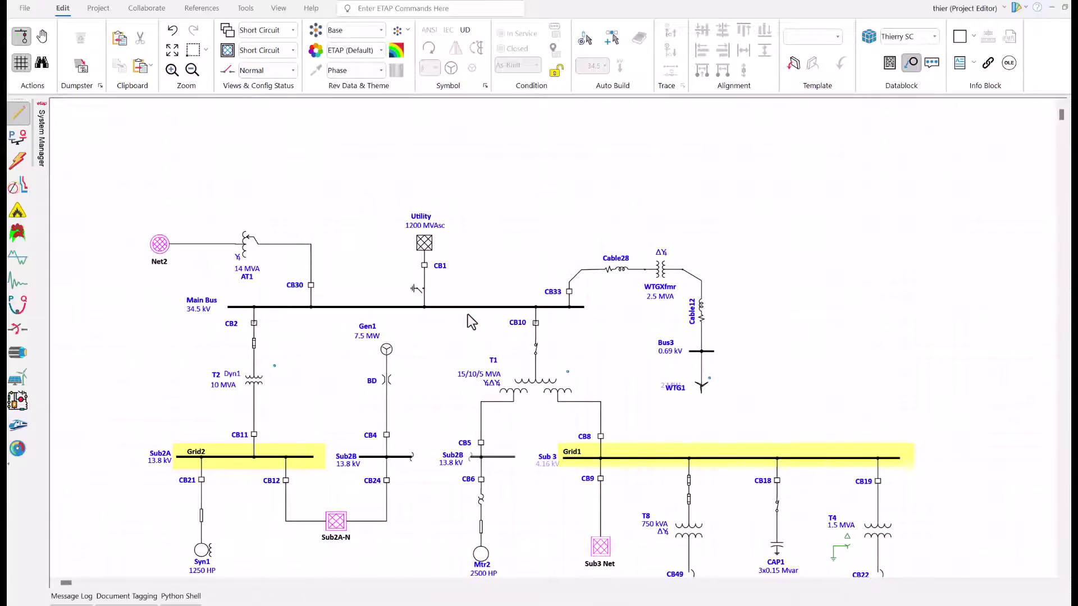
Scroll down the one-line diagram in Load Flow analysis mode to see cable sizes like 3-1/C 1/0.
scroll(467, 314, "down", 1)
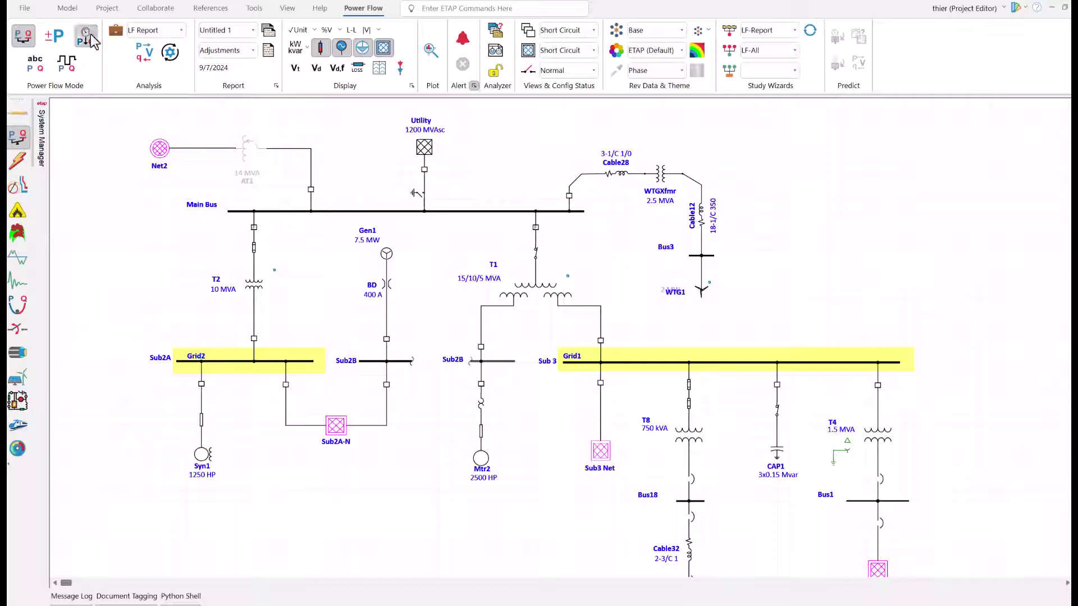
Run Load Flow to annotate the diagram with kW/kvar flows and bus voltages such as 98.99 %.
left_click(147, 55)
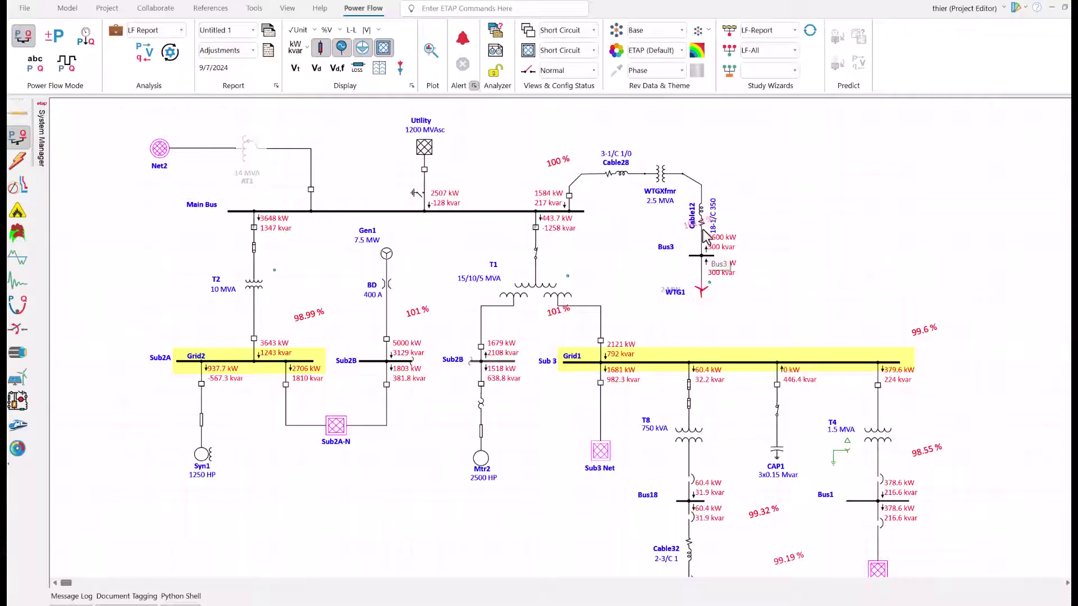
Set the load flow display's Power Flows unit to Amp, showing currents like 162.7 A into Grid2.
left_click(411, 85)
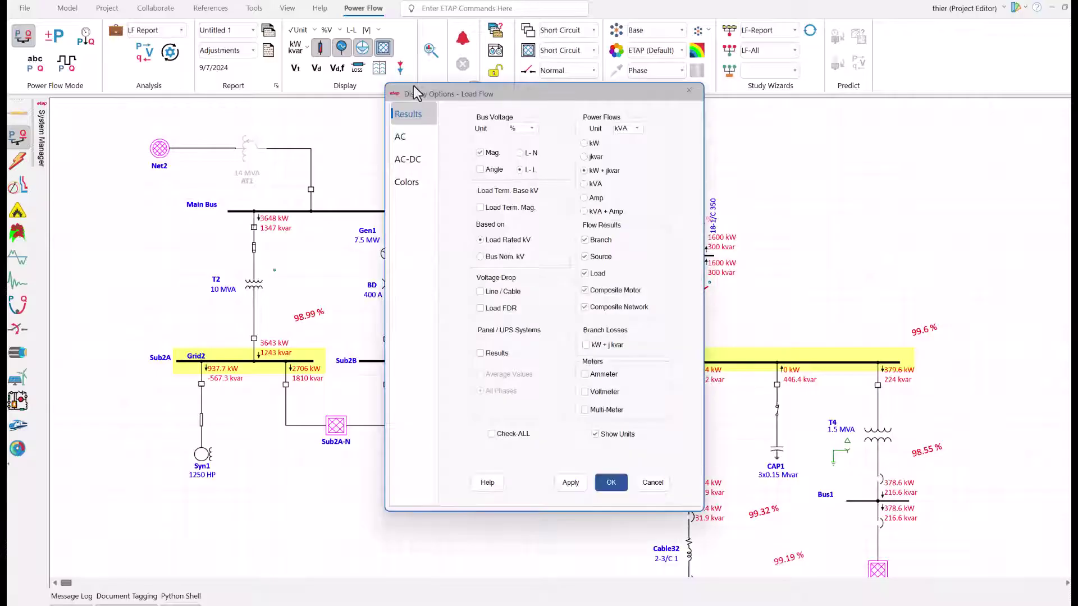
left_click(585, 198)
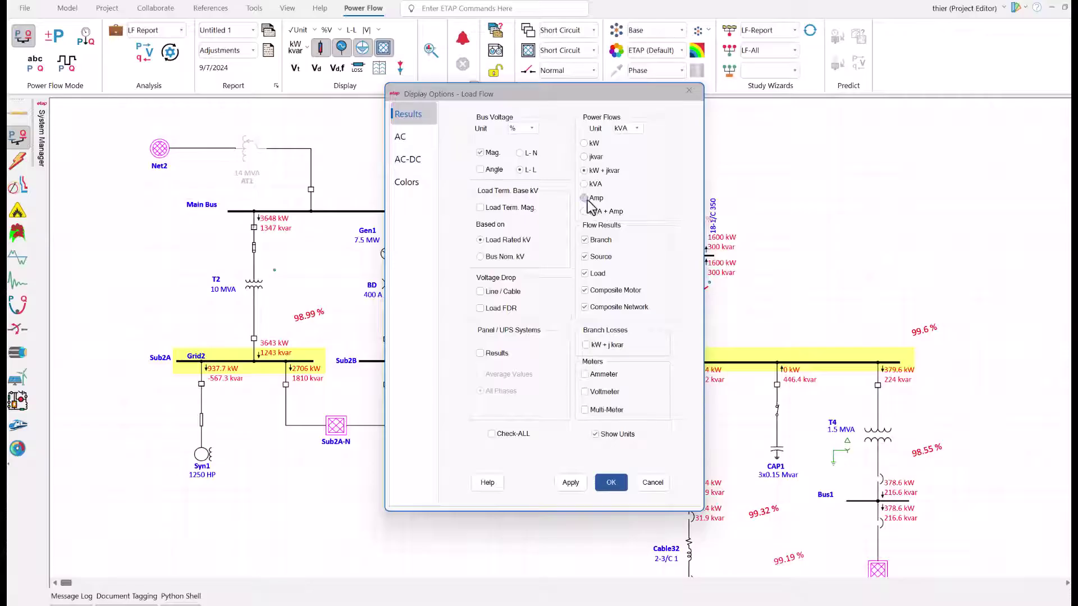
left_click(622, 482)
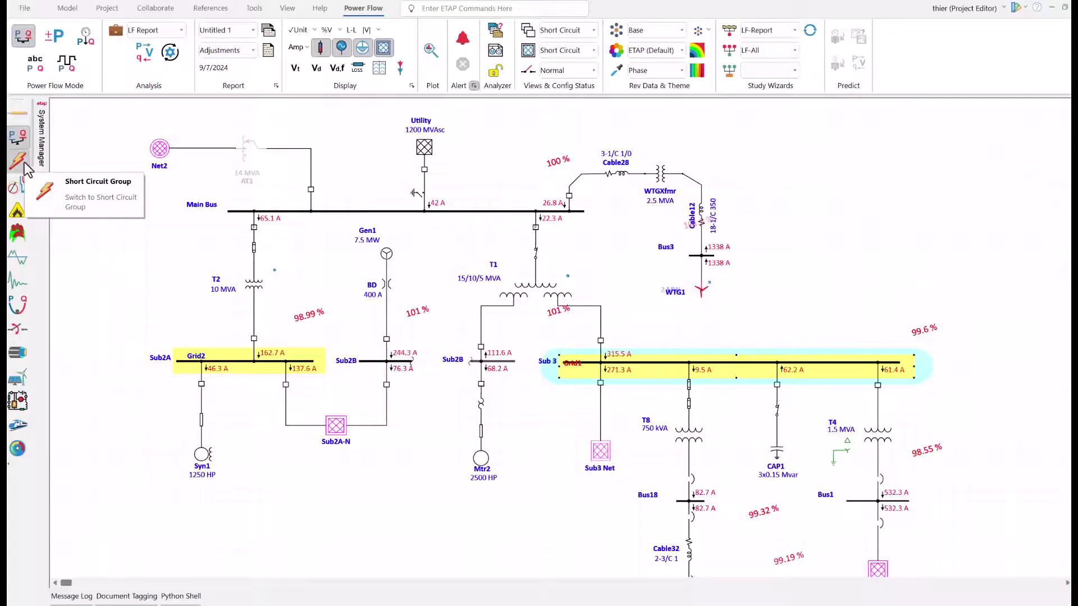
Switch to Short Circuit mode and run the 3-phase ANSI C37 device duty study.
left_click(24, 162)
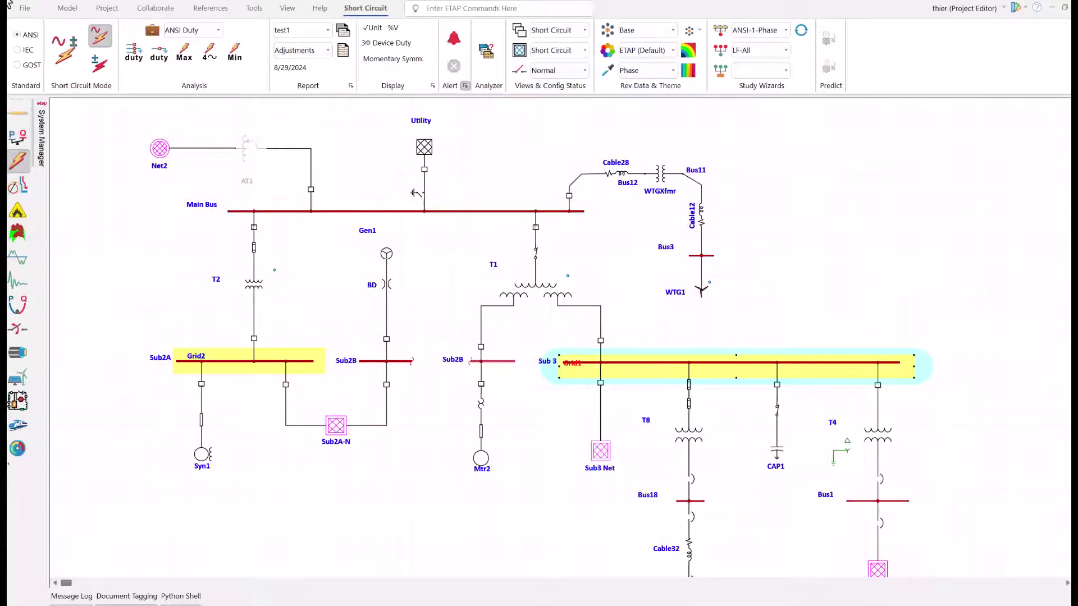
left_click(133, 55)
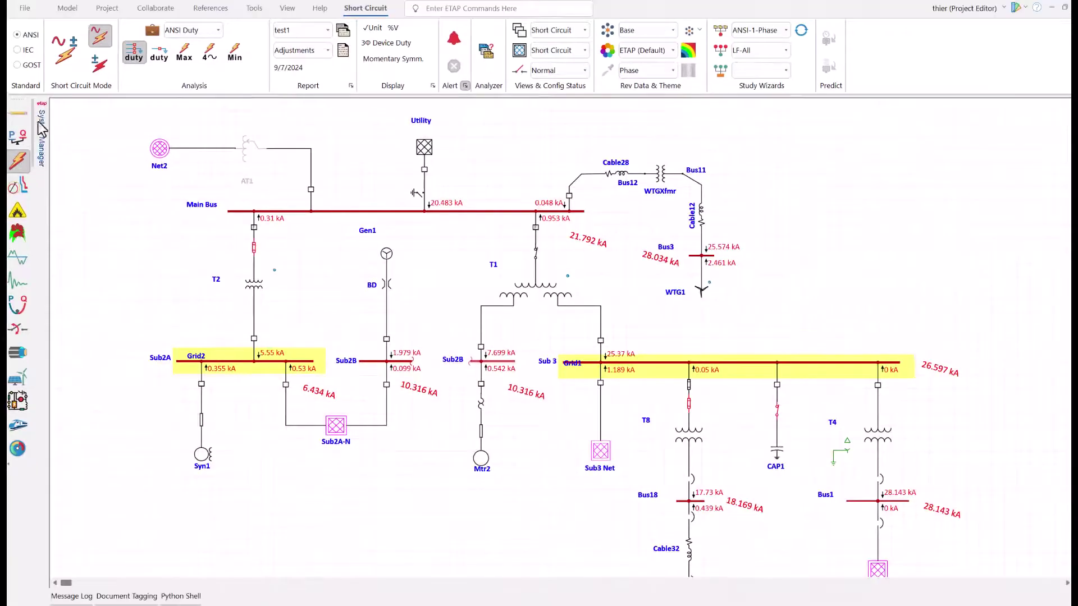
Return to Edit mode and apply the Thierry SC datablock template, showing e.g. Main Bus 21.792 kA.
left_click(22, 115)
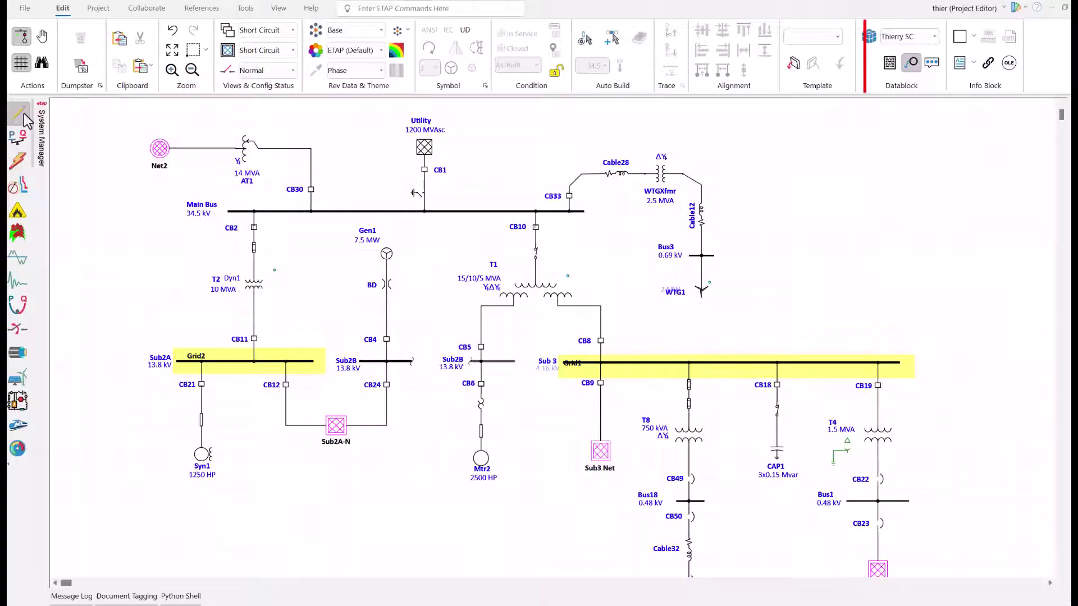
left_click(933, 36)
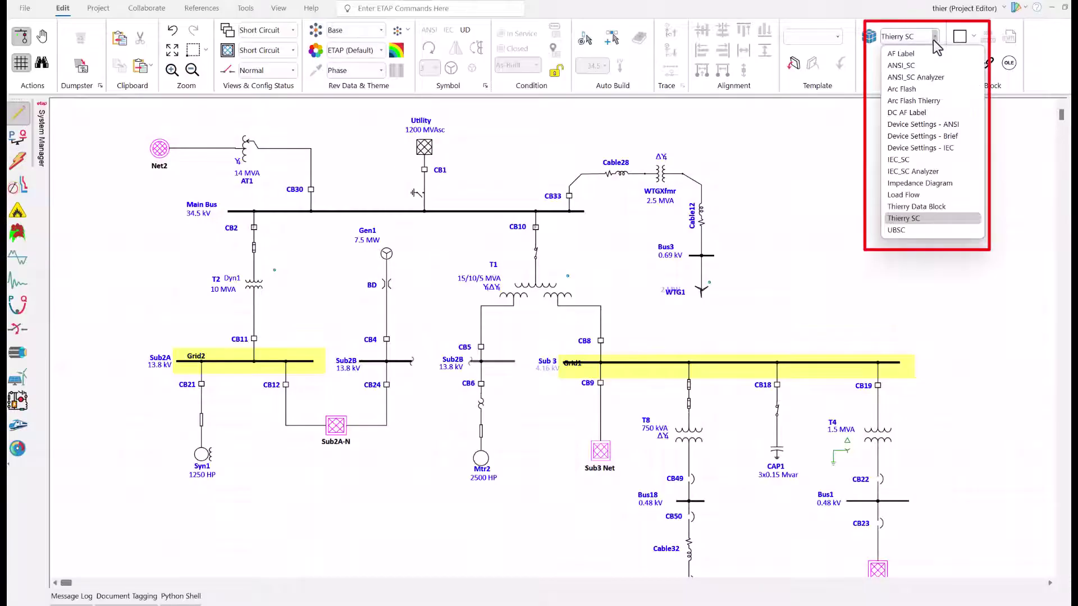
left_click(918, 219)
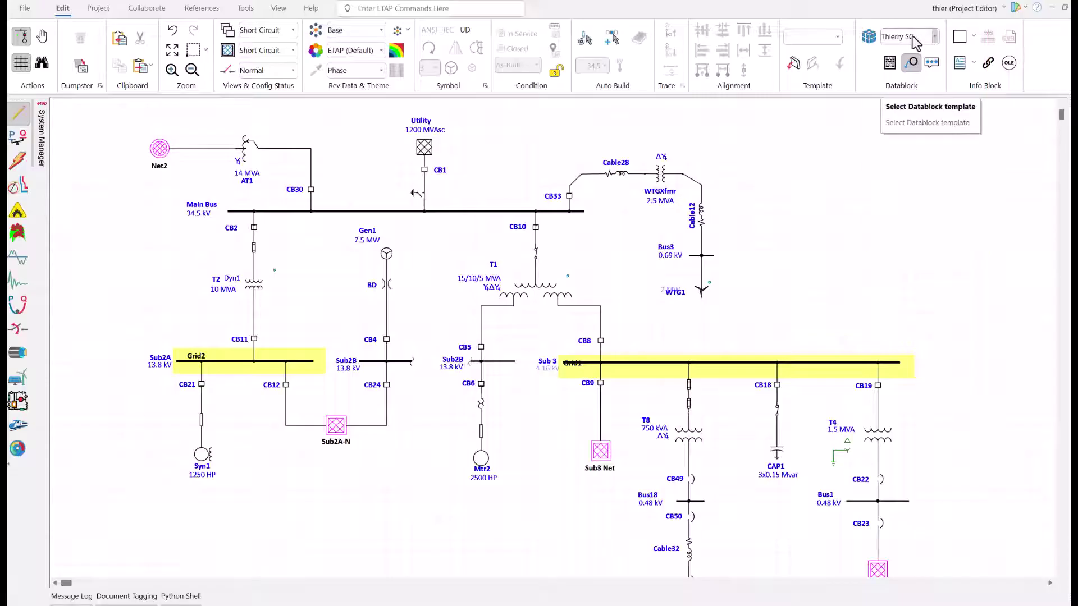
left_click(868, 37)
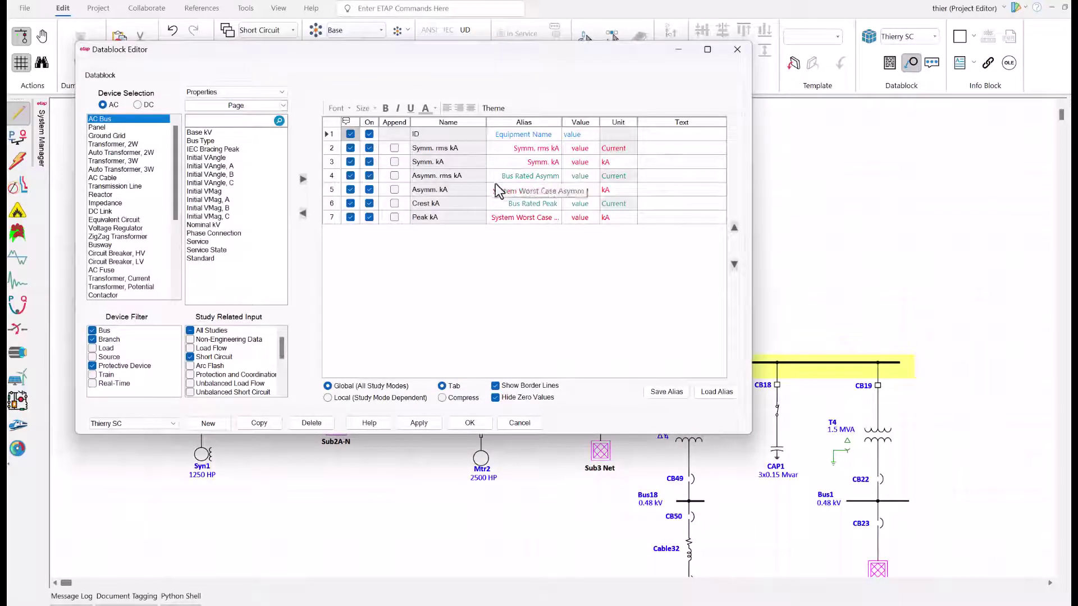
left_click(739, 49)
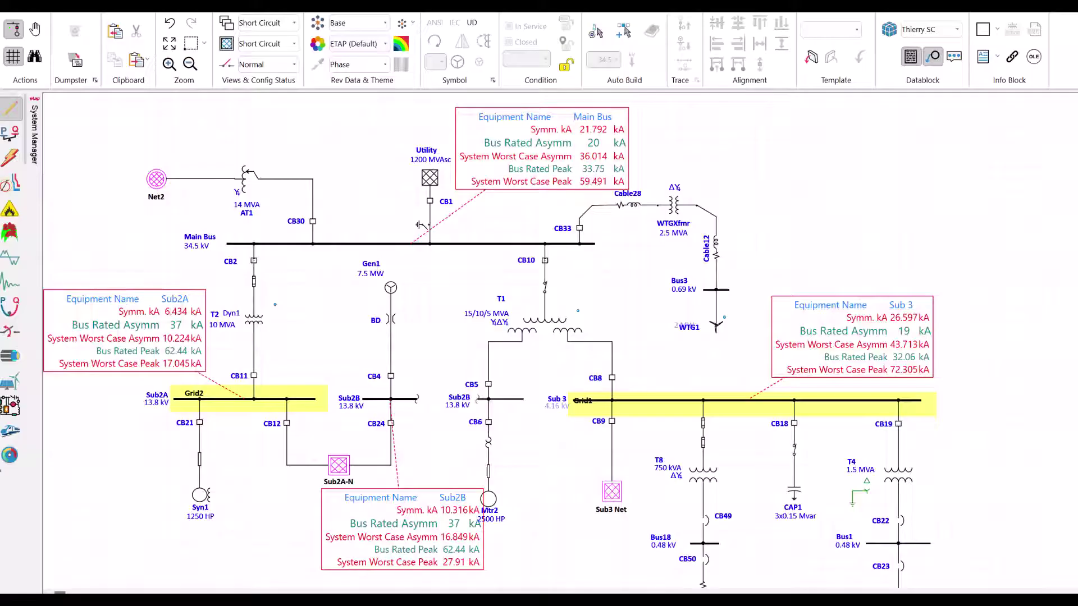
Reopen the Datablock Editor to review Thierry SC's seven AC Bus fields, ID through Peak kA.
left_click(911, 57)
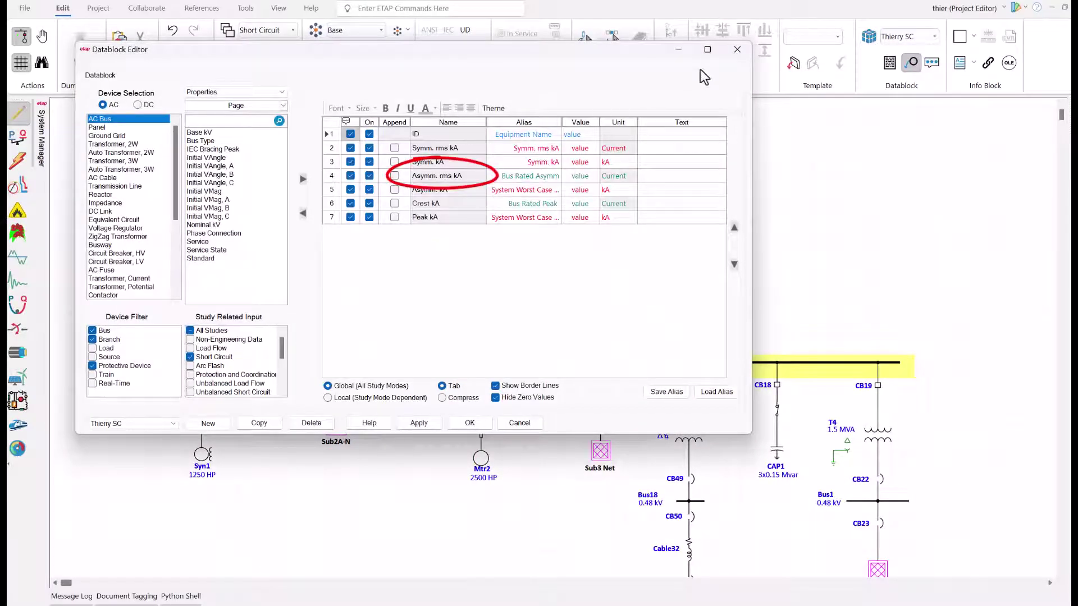
left_click(740, 50)
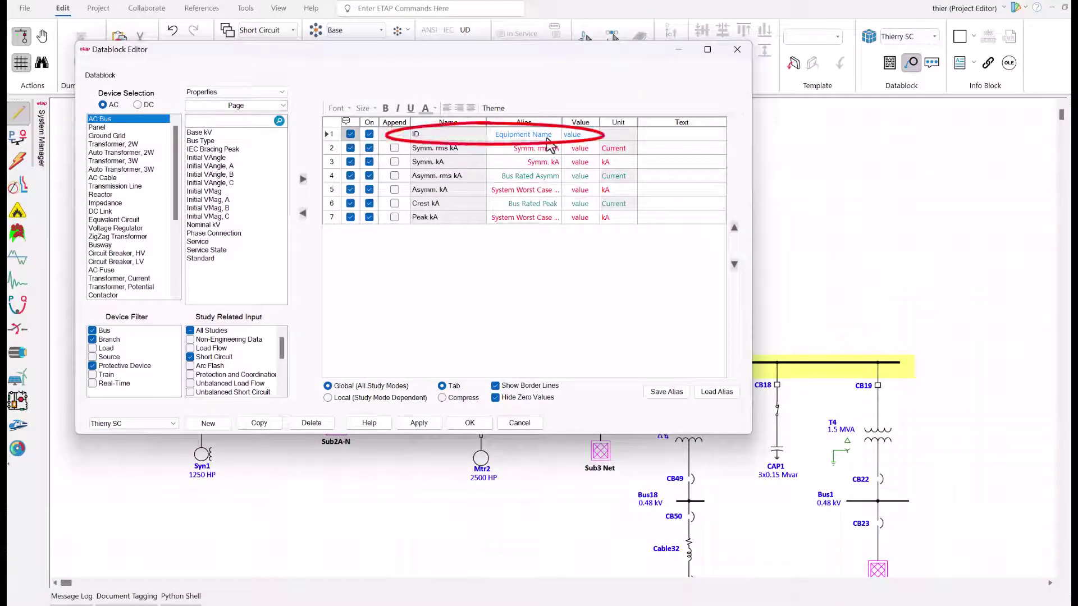
Close the Datablock Editor to get back to the one-line diagram and its bus datablocks.
left_click(737, 52)
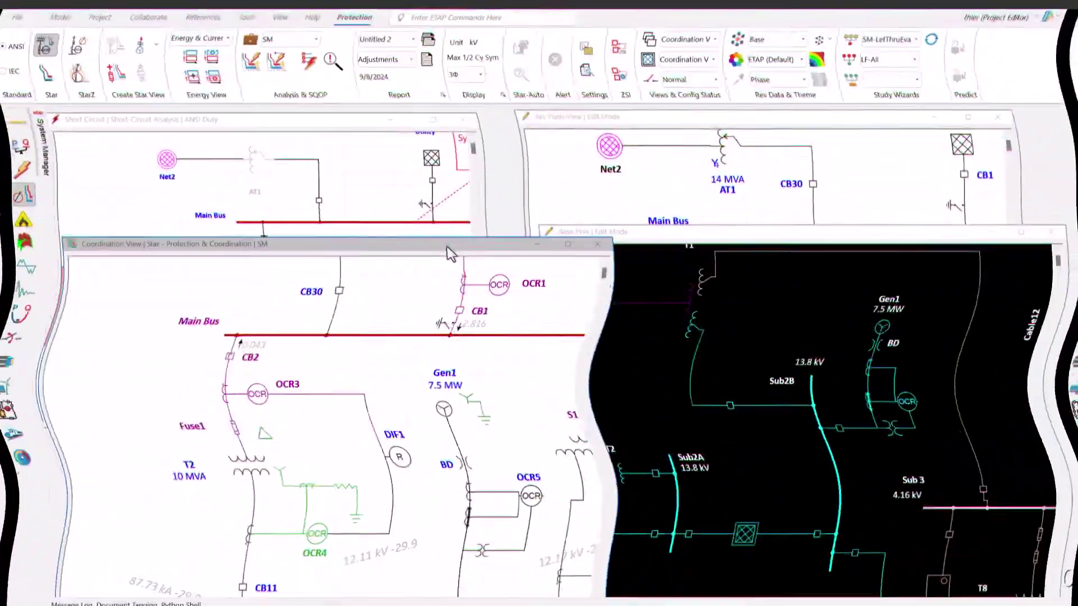
Enlarge the Coordination View in Edit Mode and bring up the CB22 Protective Device Settings table.
scroll(443, 211, "down", 1)
left_click_drag(440, 149, 439, 131)
left_click_drag(605, 569, 1049, 558)
scroll(908, 410, "up", 5)
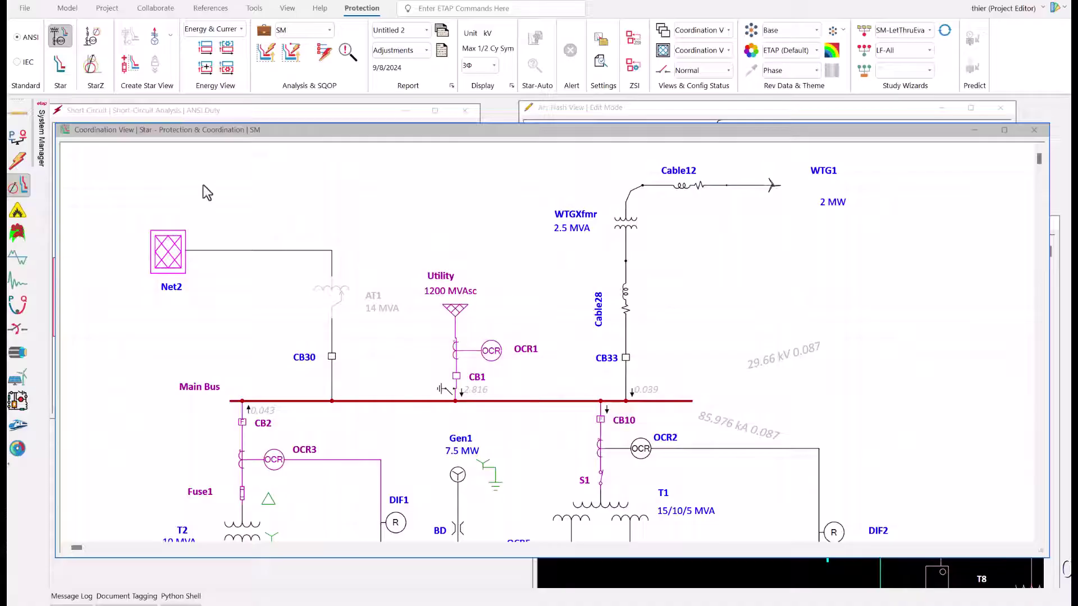
left_click(17, 115)
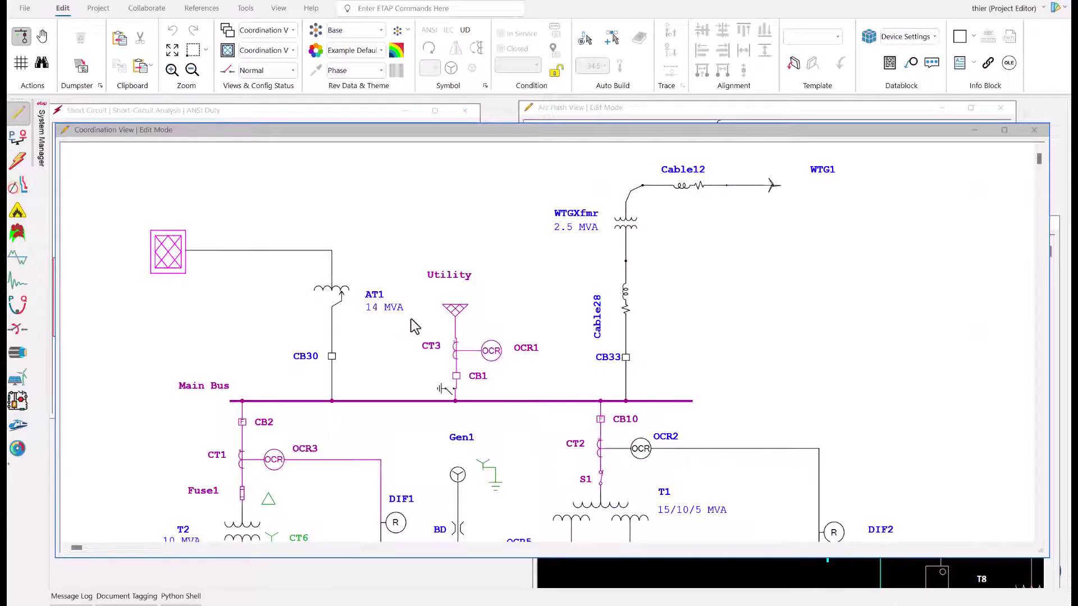
scroll(411, 325, "down", 1)
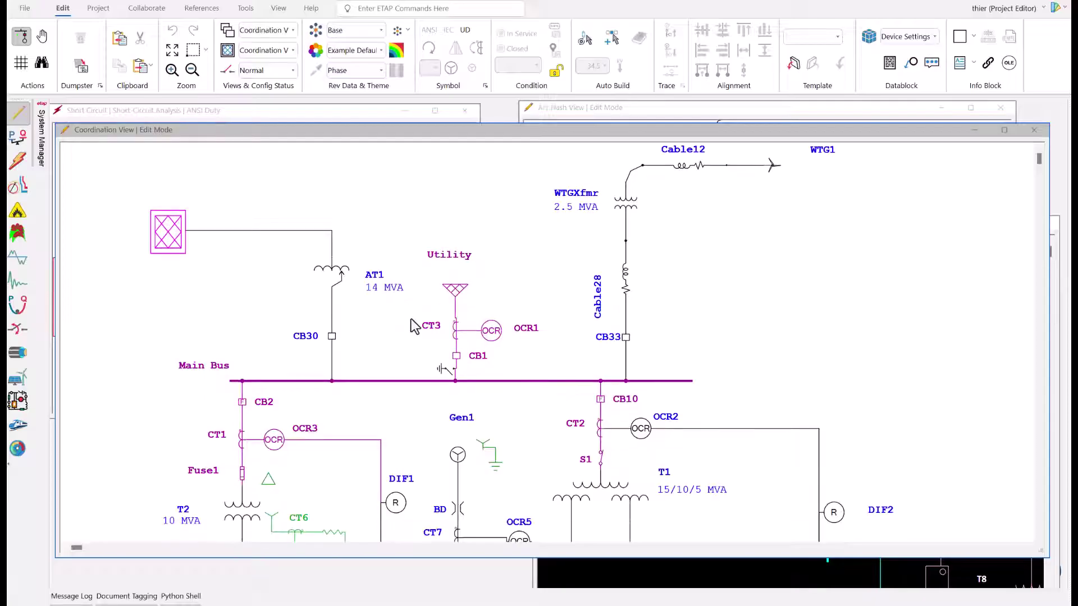
scroll(411, 319, "right", 15)
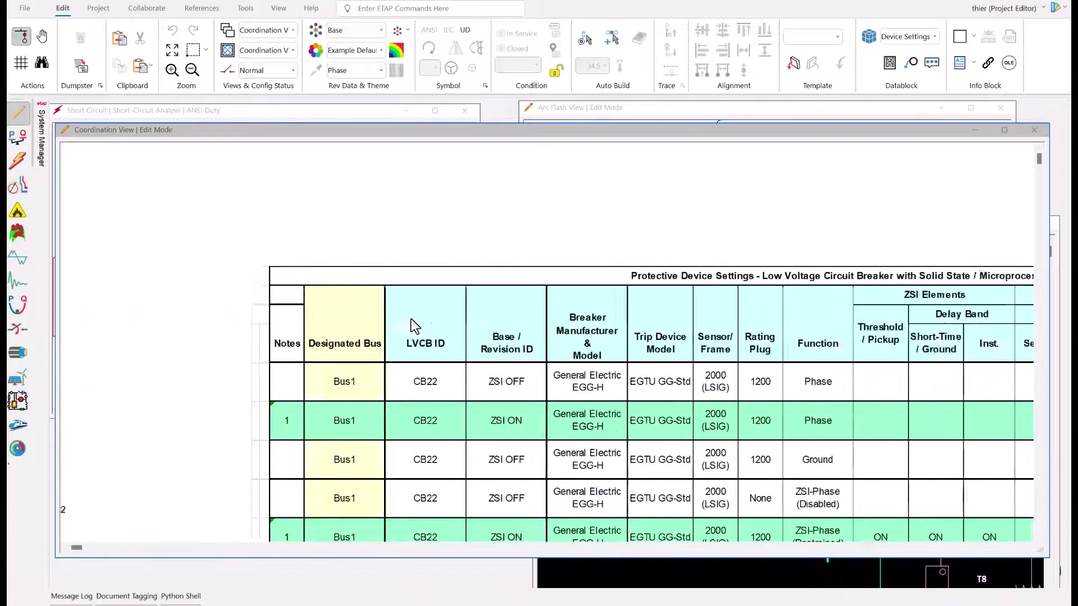
Review the CB22 and CB23 ZSI ON/OFF settings, then scroll back to Utility and Main Bus.
scroll(411, 319, "down", 5)
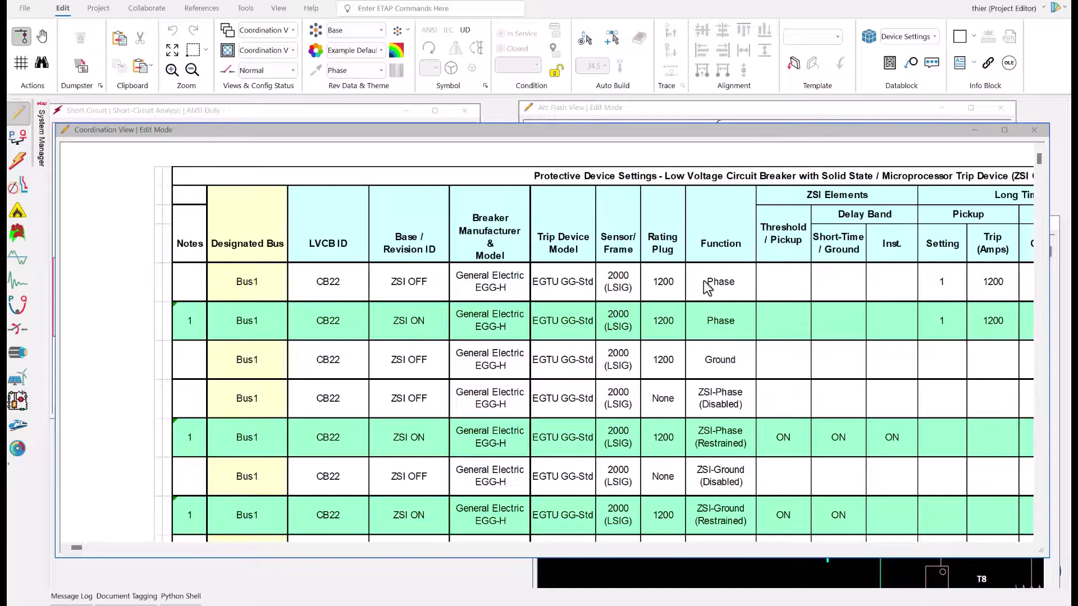
scroll(704, 282, "right", 3)
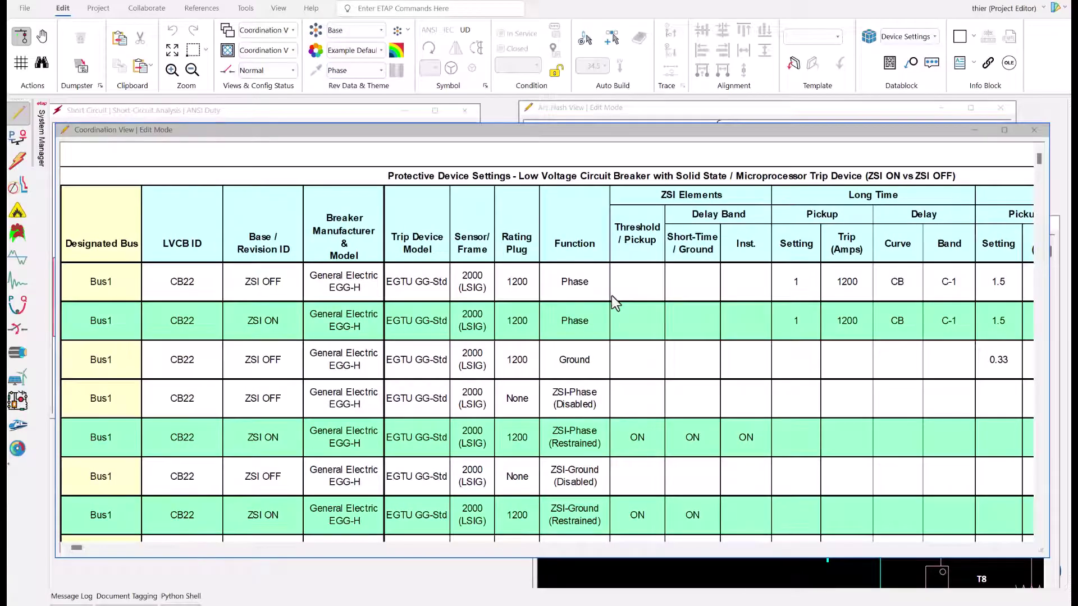
scroll(611, 297, "down", 15)
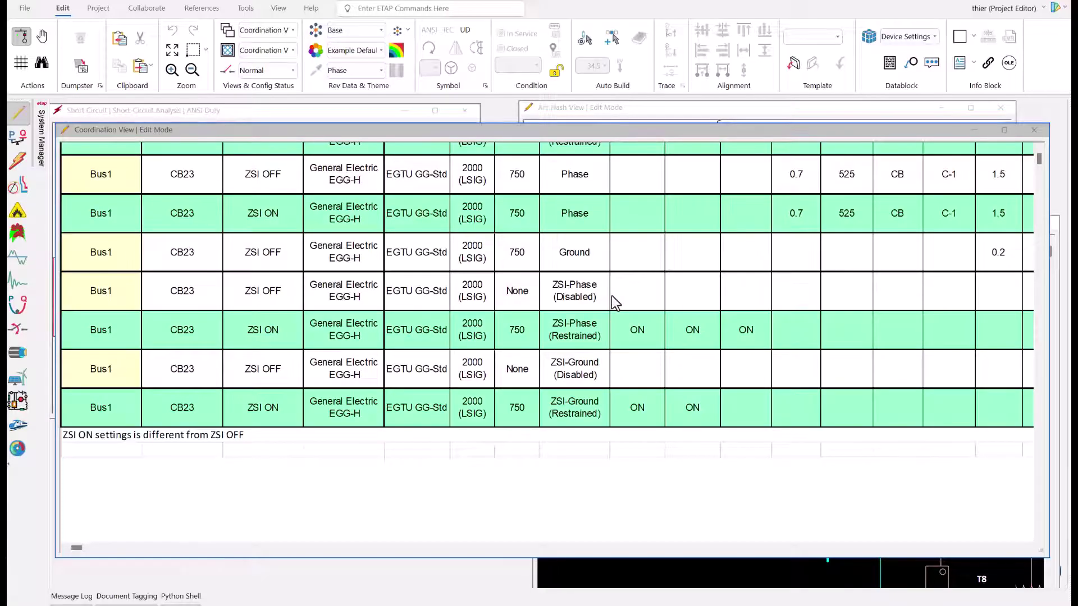
scroll(615, 303, "left", 3)
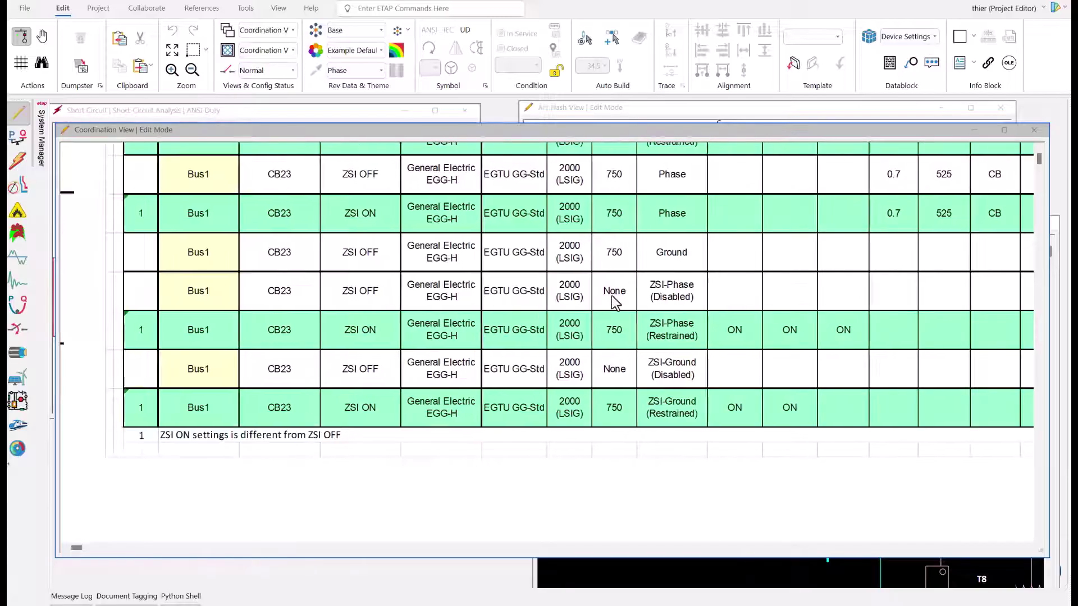
scroll(613, 298, "left", 20)
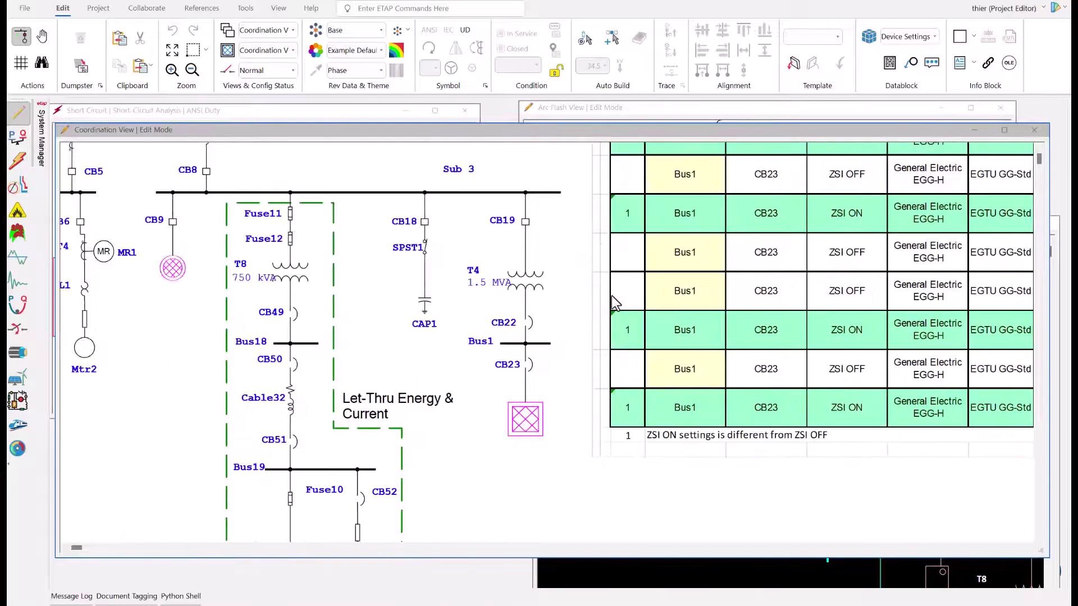
scroll(611, 296, "up", 15)
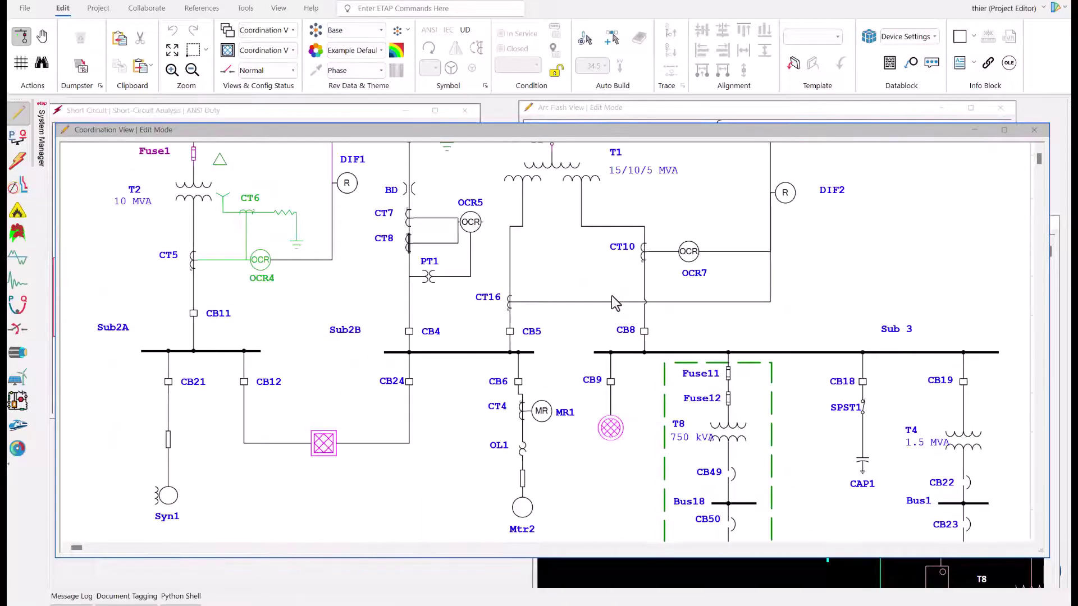
scroll(611, 295, "up", 8)
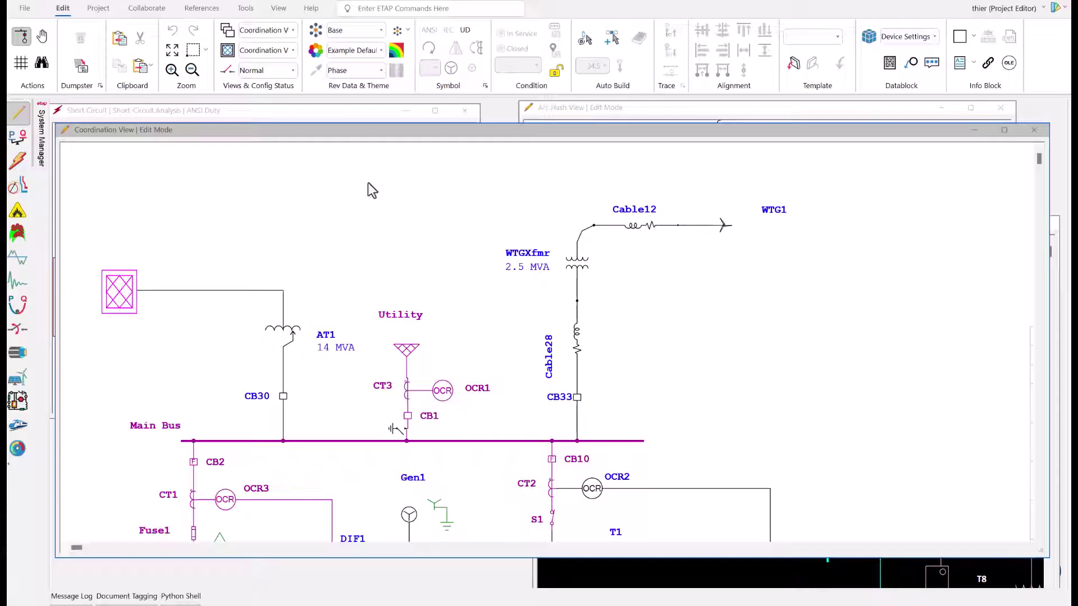
In Star Protection mode, fault Main Bus to list events, with OCR1 operating first at 153 ms.
left_click(18, 185)
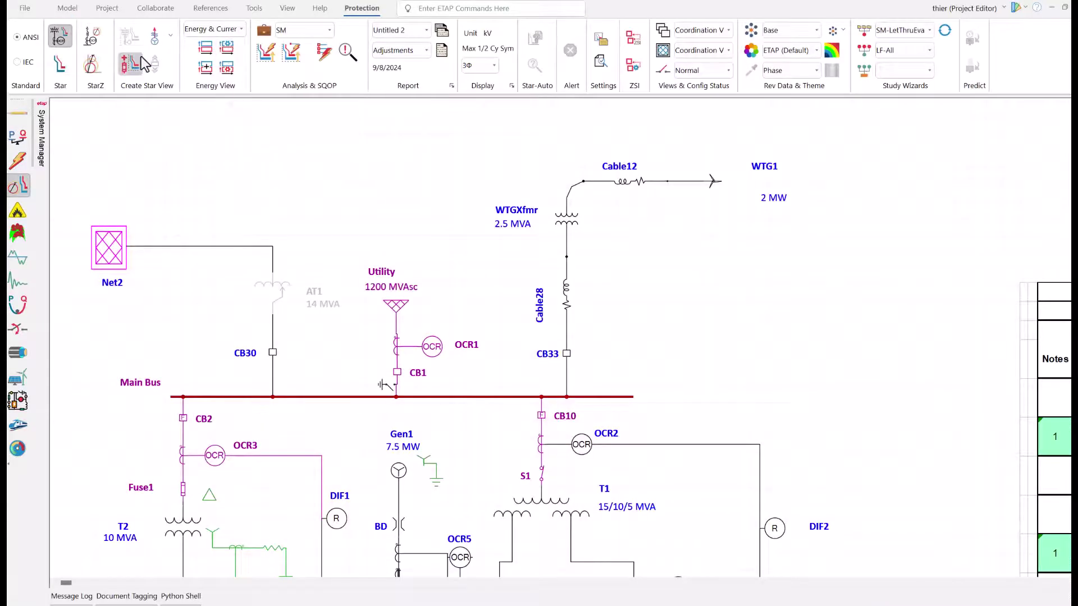
left_click(329, 53)
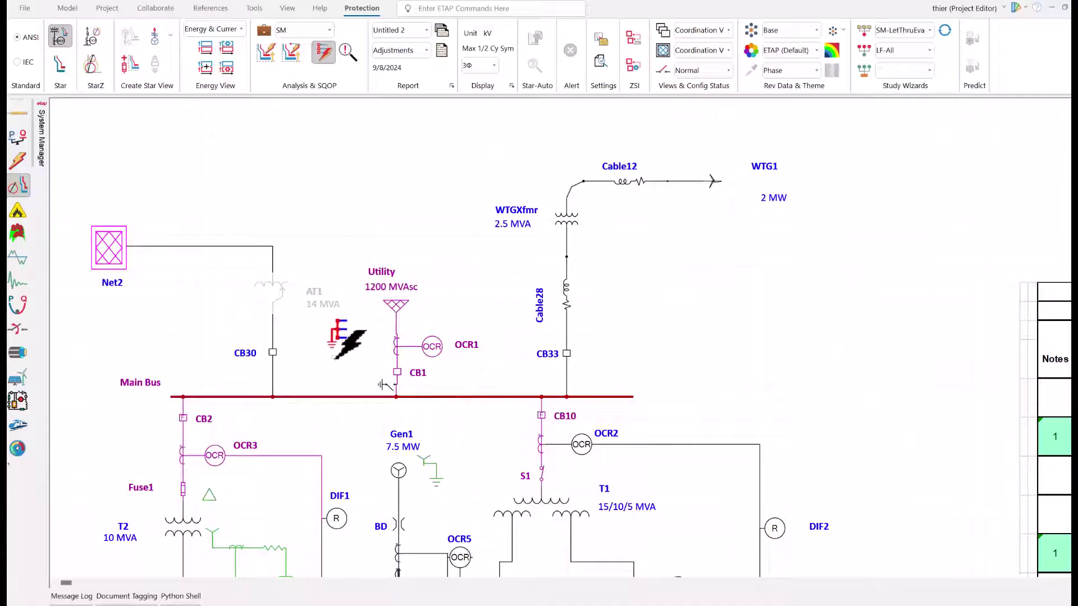
left_click(339, 396)
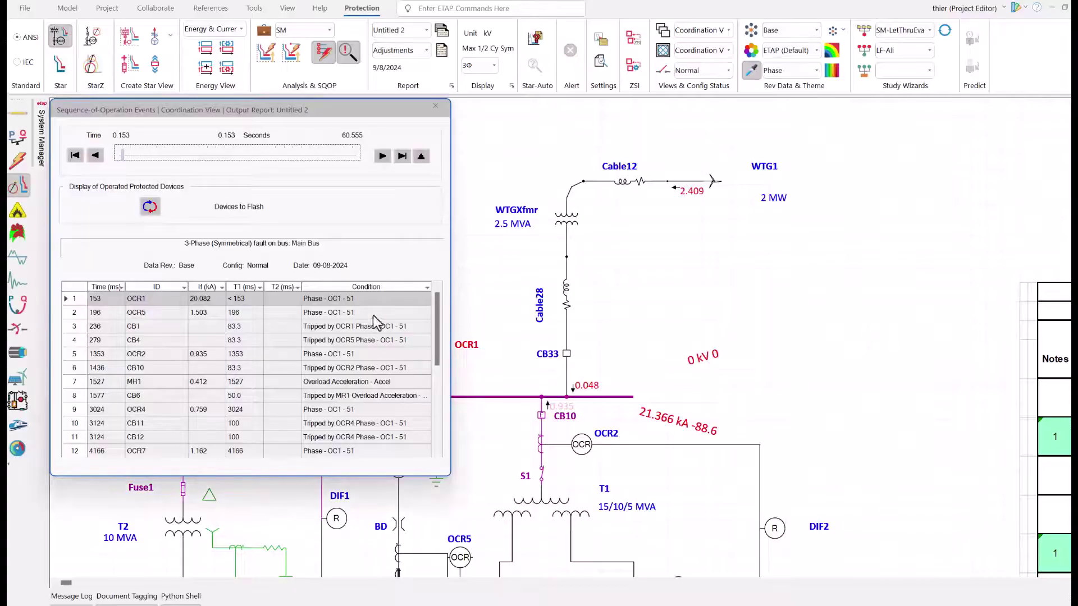
Advance the Main Bus fault sequence to the CB1 trip event and move the report to see CB1 flash.
double_click(375, 326)
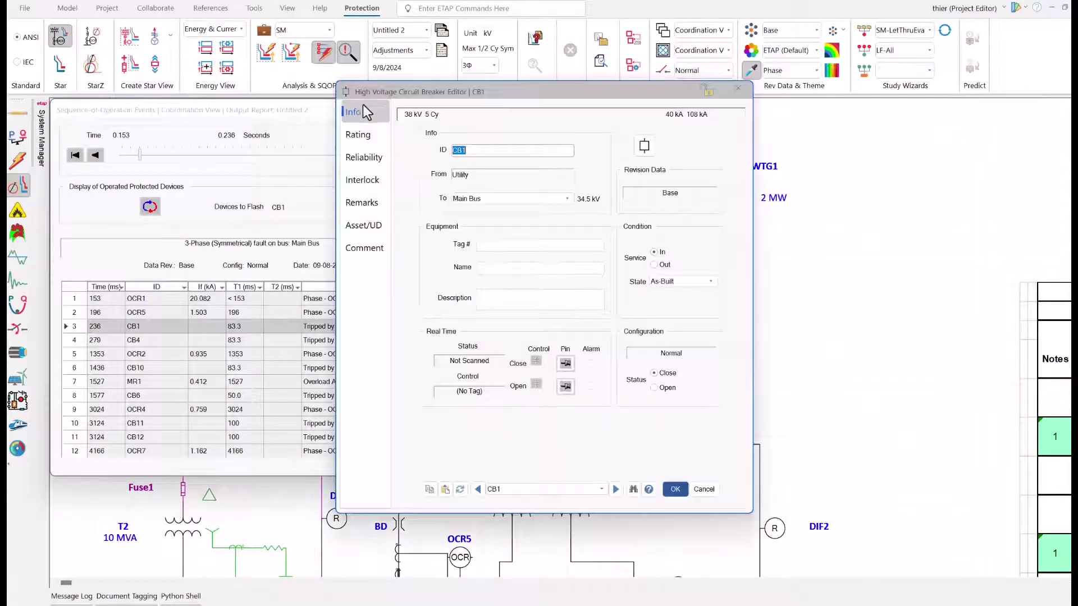
left_click(703, 490)
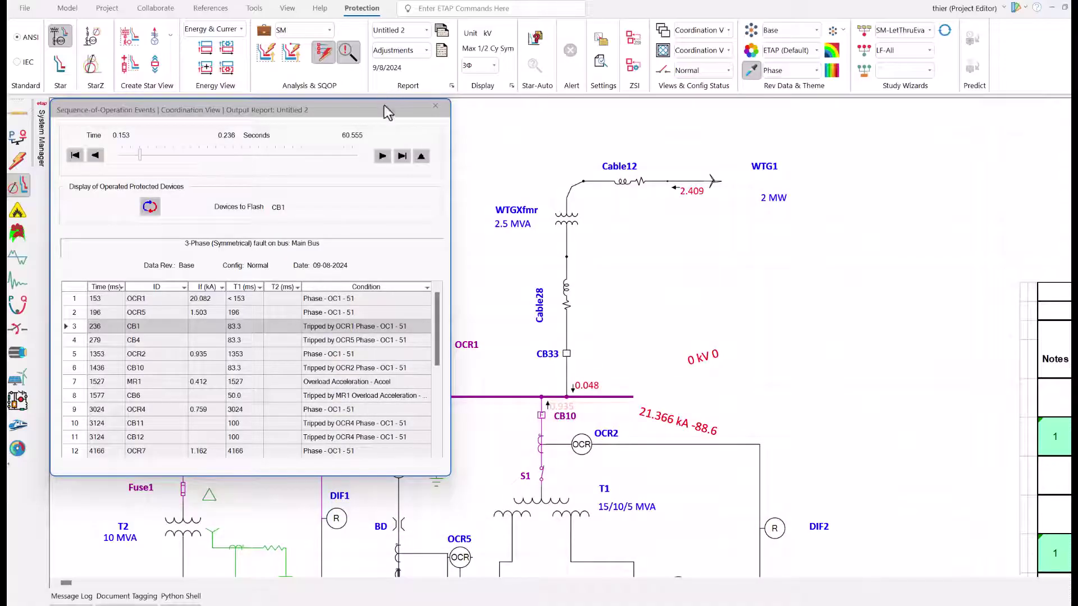
left_click_drag(384, 110, 845, 152)
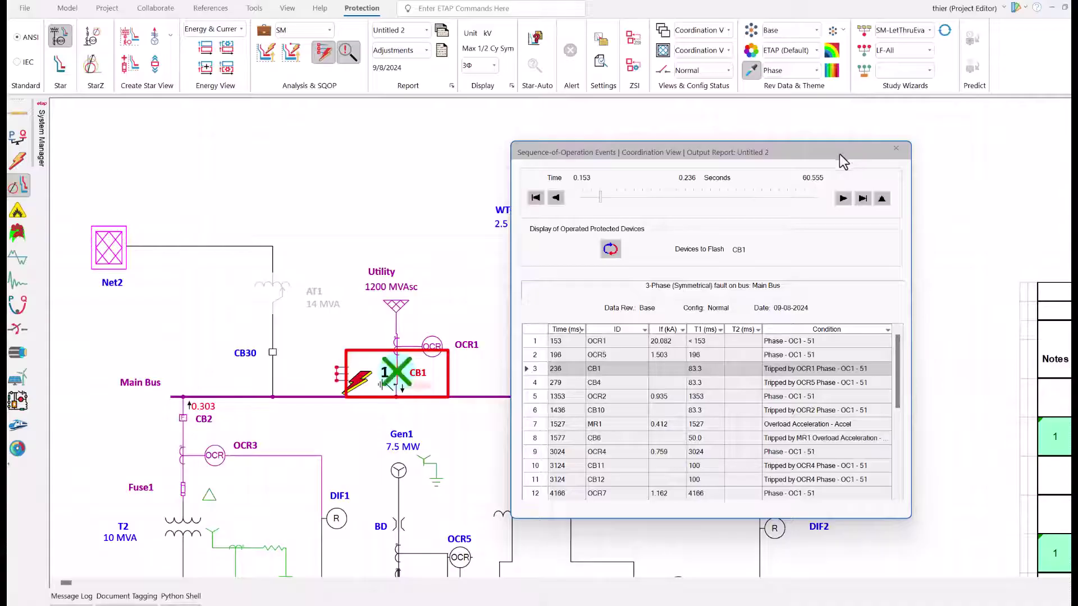
left_click_drag(839, 153, 736, 481)
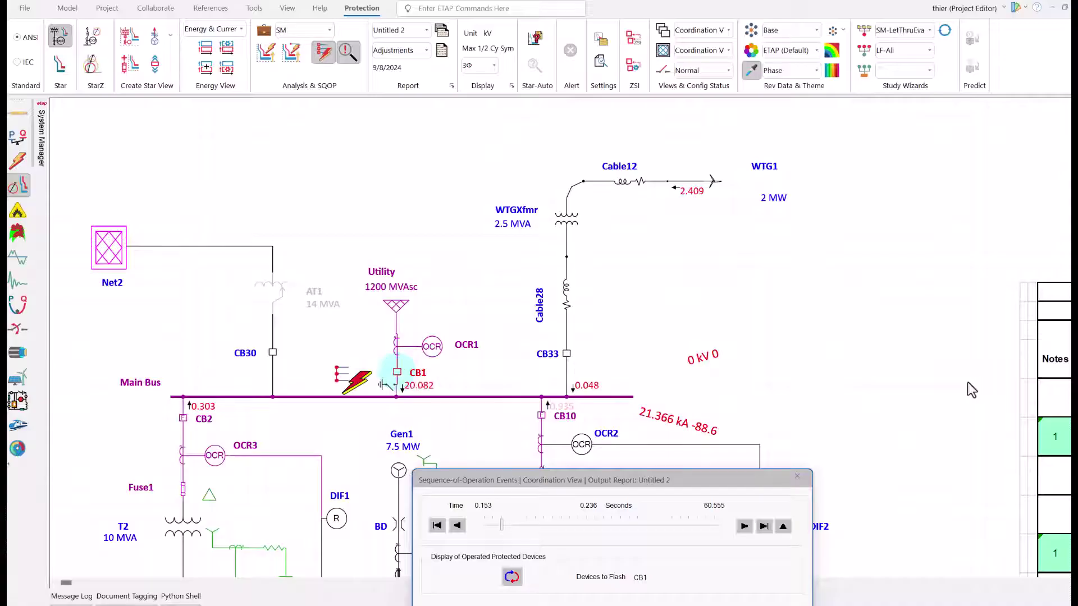
Fault Sub2A and step through the CB11 and CB12 trips, then move the fault to Sub2B.
scroll(969, 385, "down", 5)
left_click(233, 373)
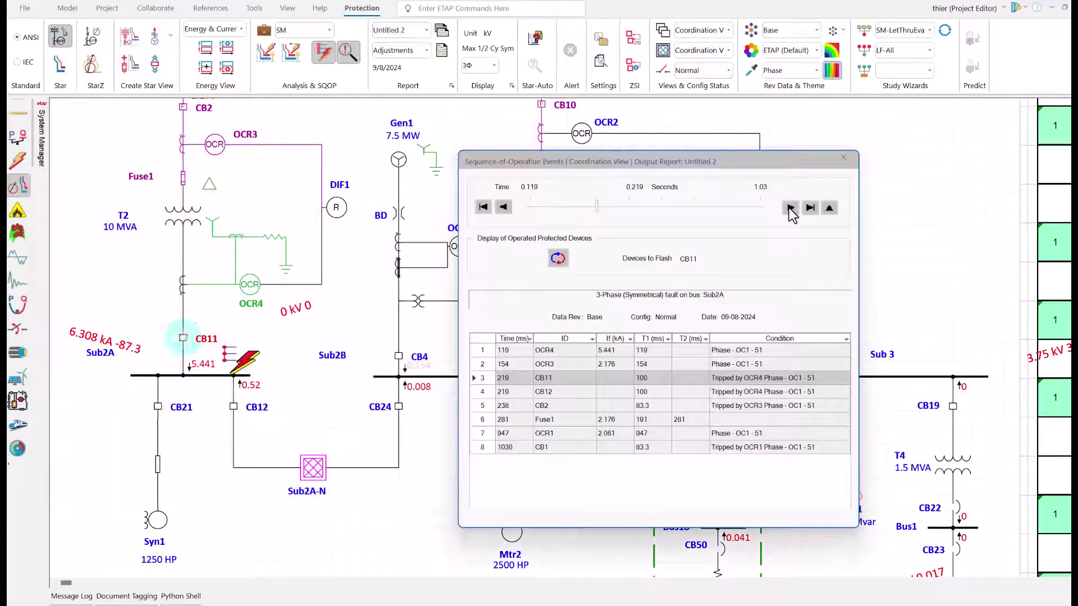
left_click(791, 208)
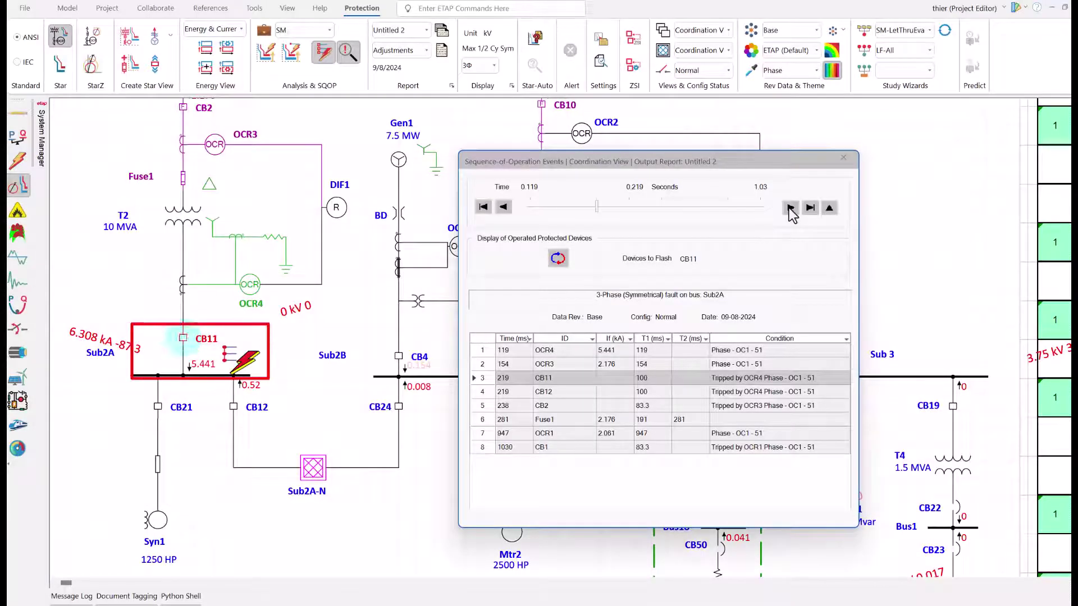
left_click(790, 208)
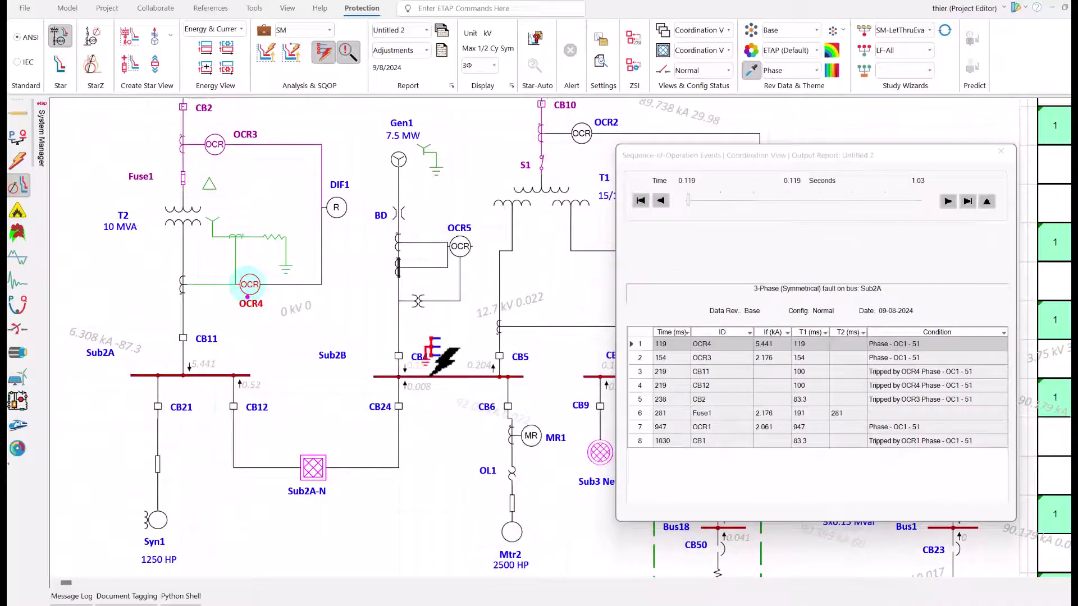
left_click_drag(444, 359, 458, 362)
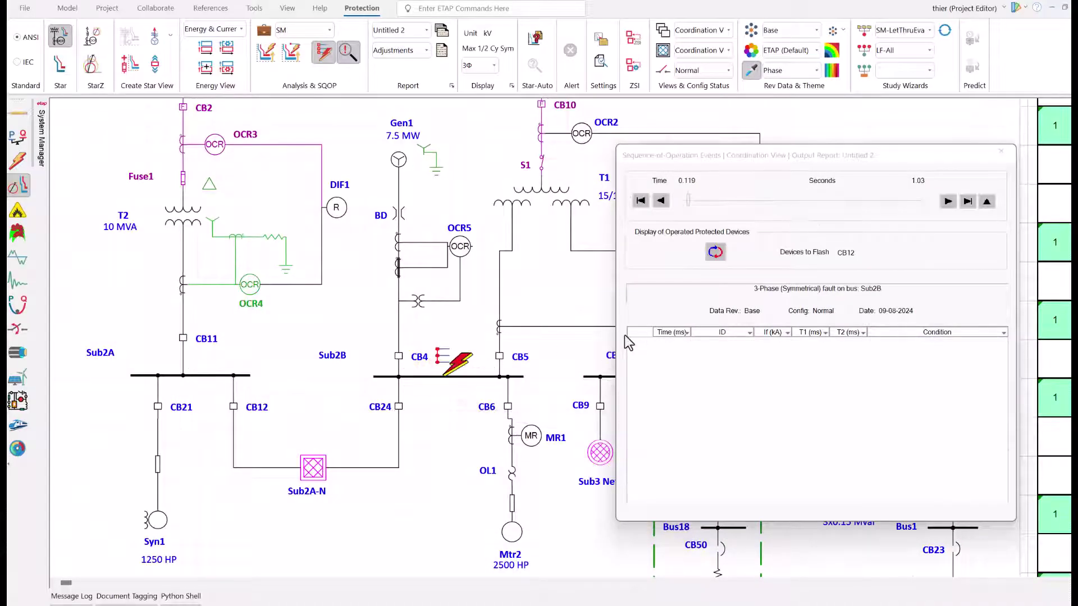
left_click(948, 201)
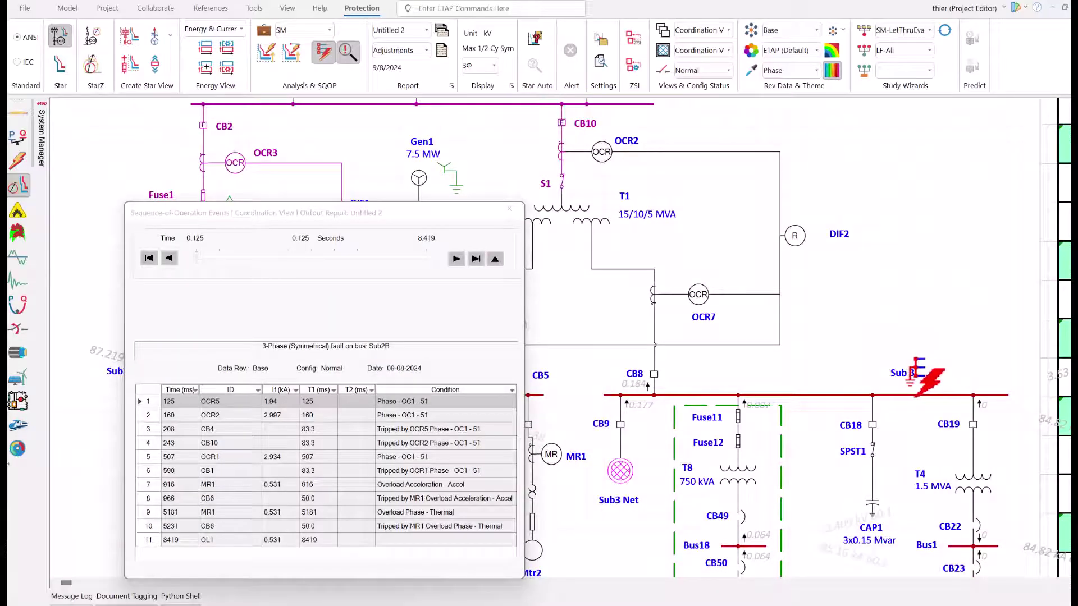
Review the Sub 3 fault events with Gen1 and CB4 in view, then close the sequence report.
scroll(869, 243, "up", 3)
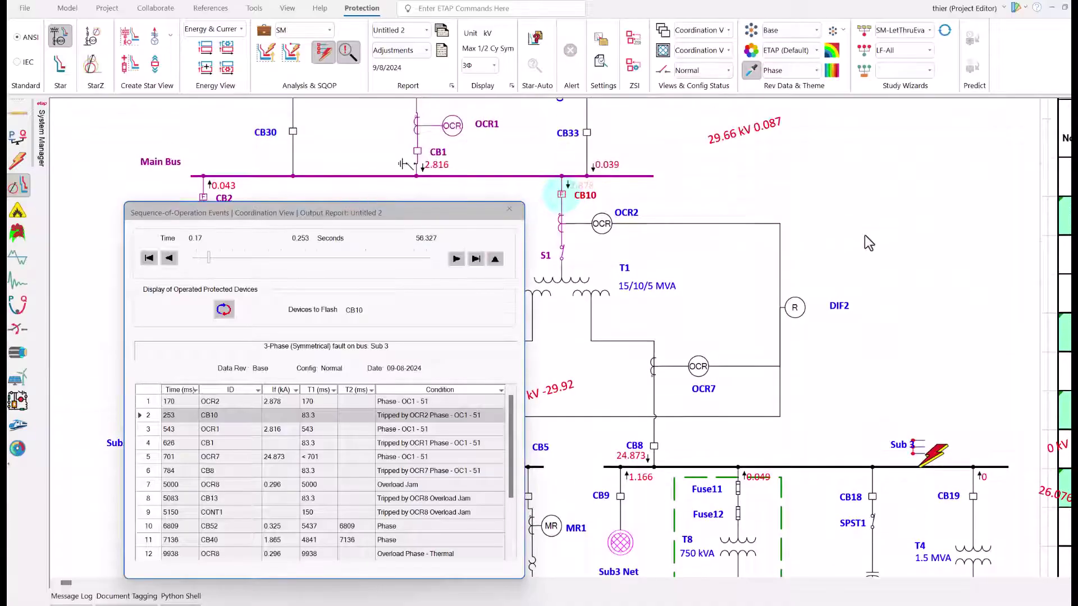
left_click_drag(440, 216, 252, 258)
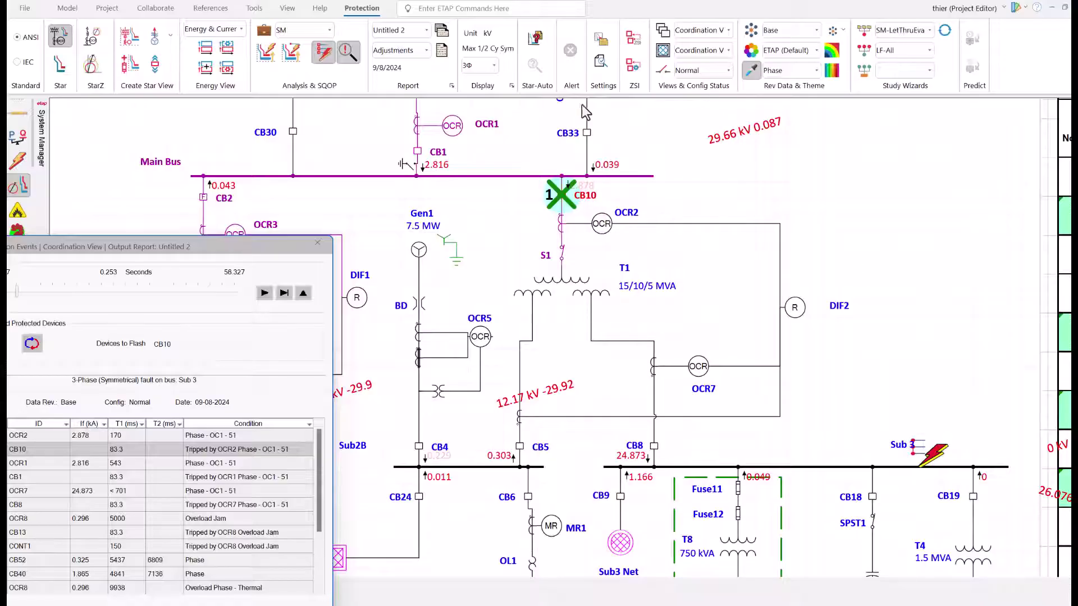
left_click(348, 52)
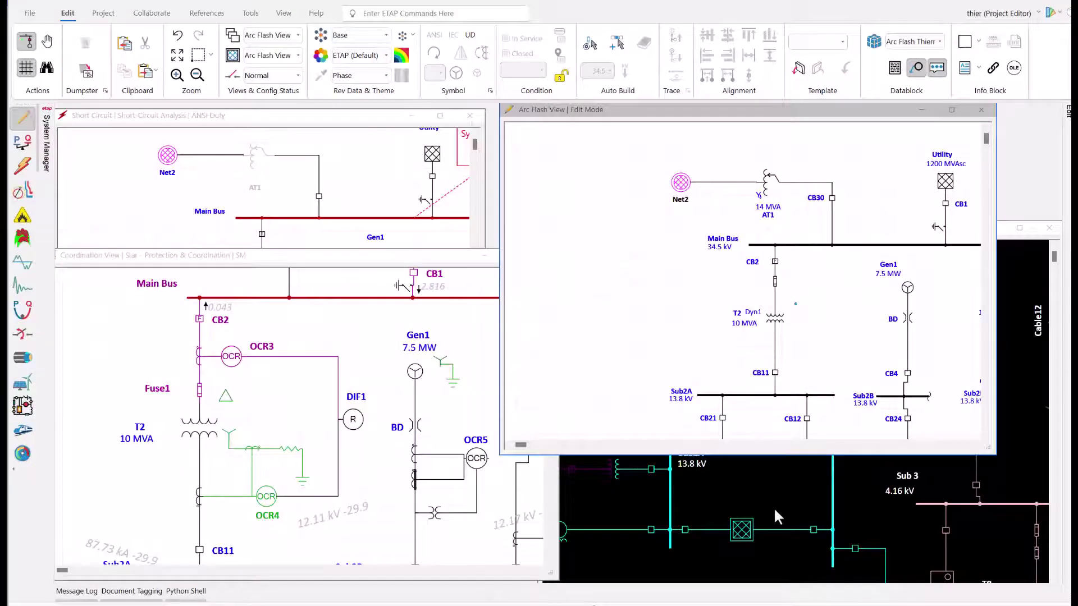
Maximize the Arc Flash View and run the 3-phase arc flash study, accepting the method warning.
left_click(952, 110)
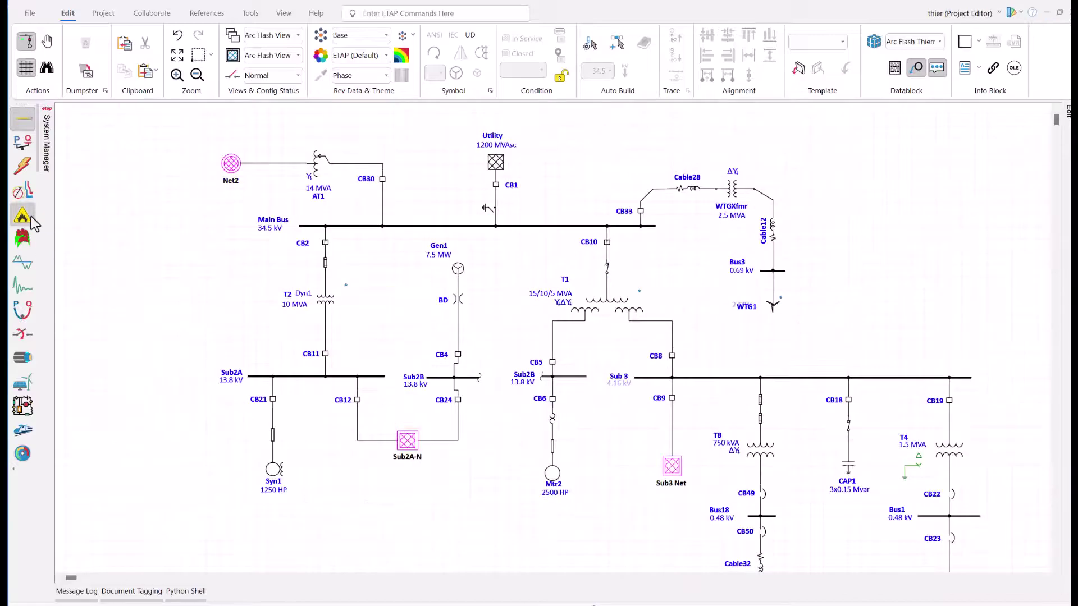
left_click(31, 219)
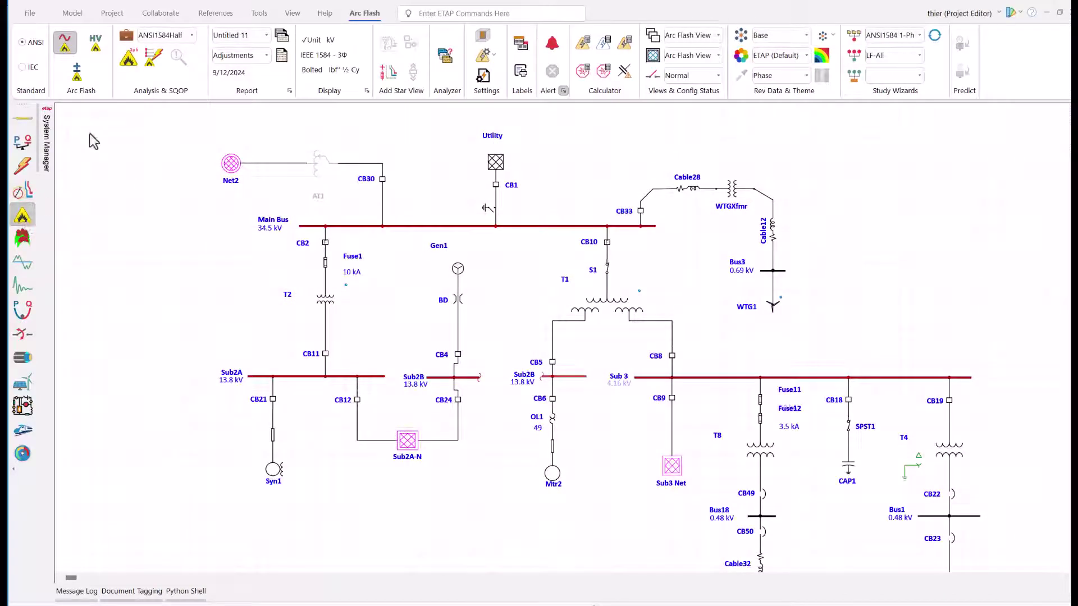
left_click(129, 59)
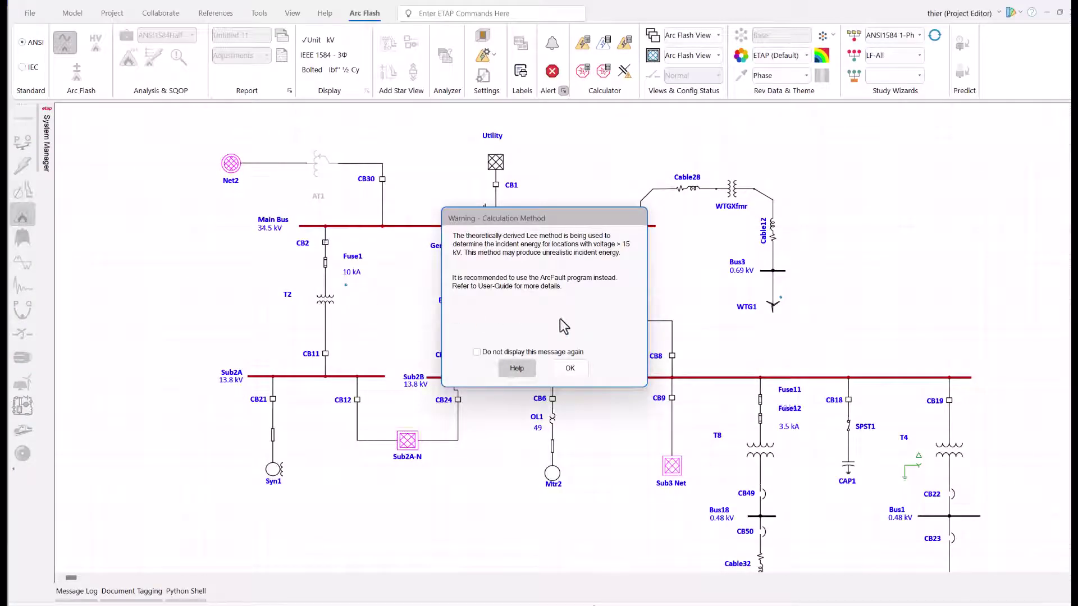
left_click(577, 369)
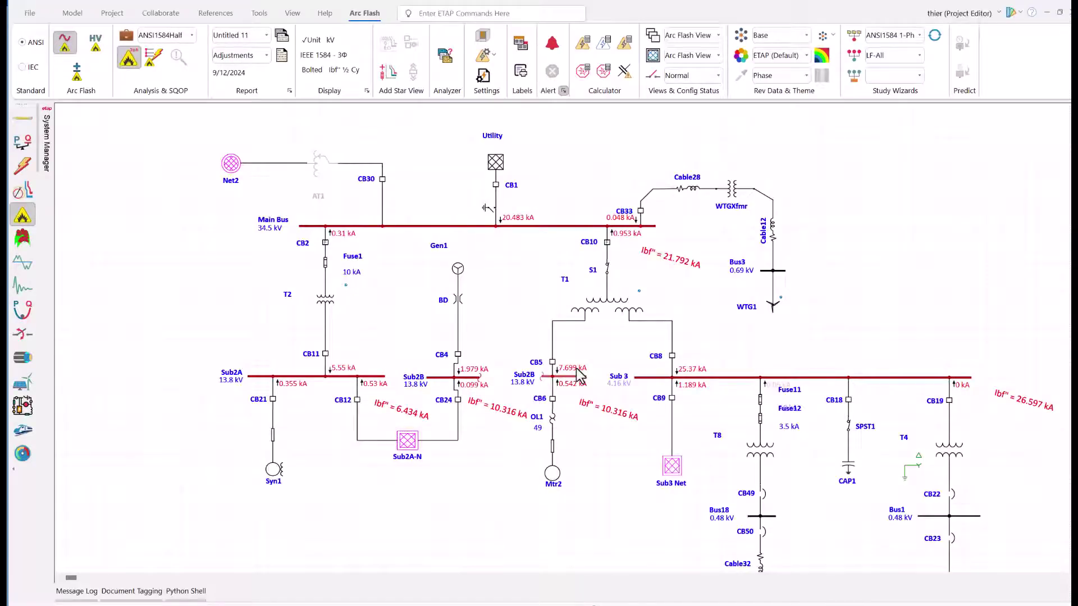
Show the custom arc flash datablocks, e.g. Main Bus at 501.7 cal/cm² with a 30.728 ft boundary.
left_click(23, 118)
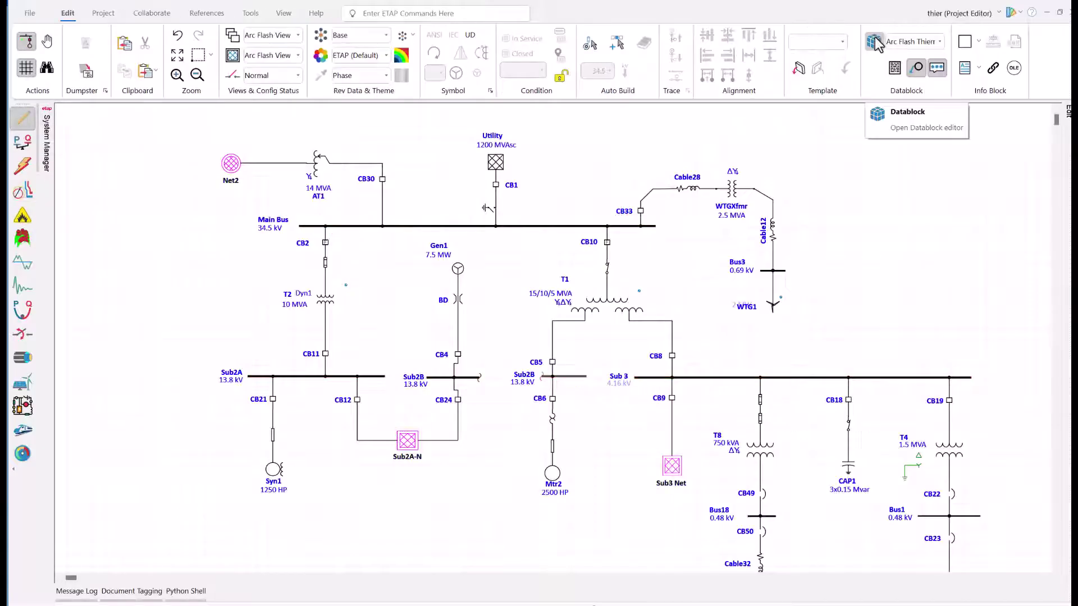
left_click(917, 67)
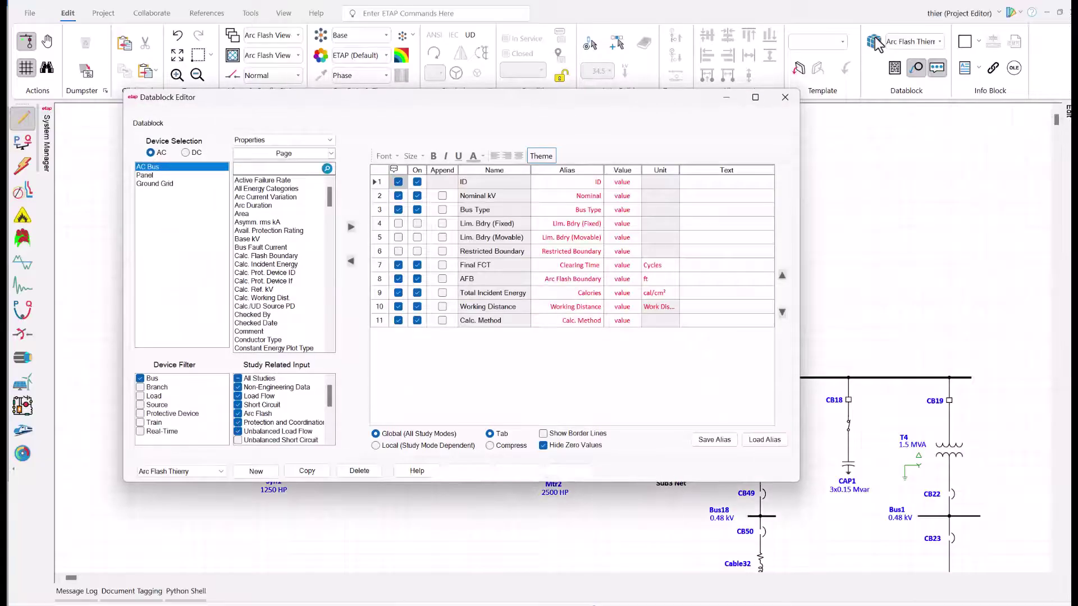
left_click(785, 98)
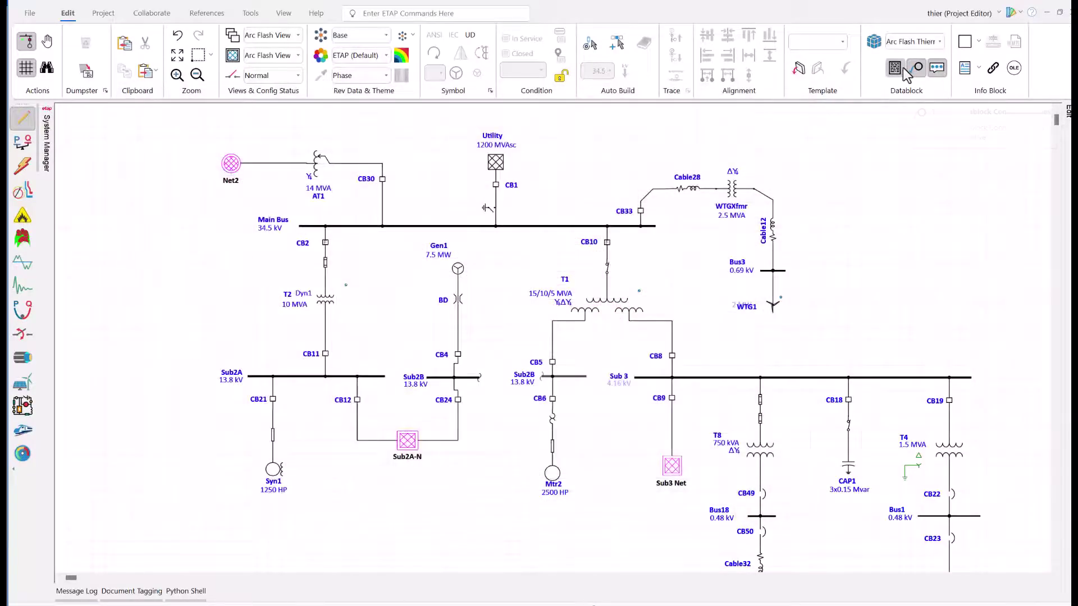
left_click(902, 72)
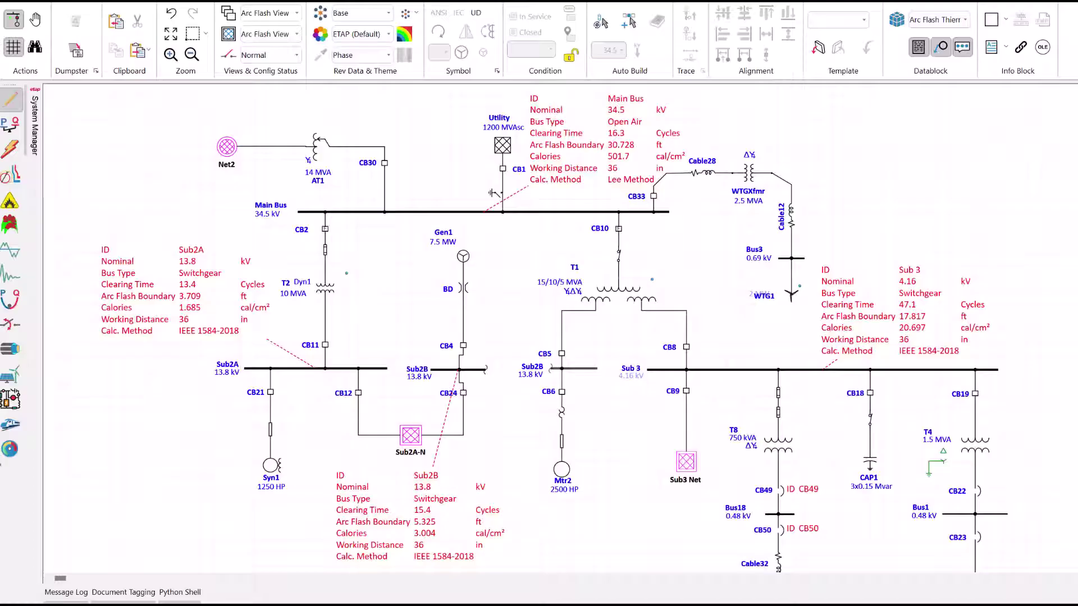
mouse_move(869, 122)
left_mouse_down()
mouse_move(721, 131)
mouse_move(769, 140)
left_mouse_up()
left_click_drag(760, 111, 705, 131)
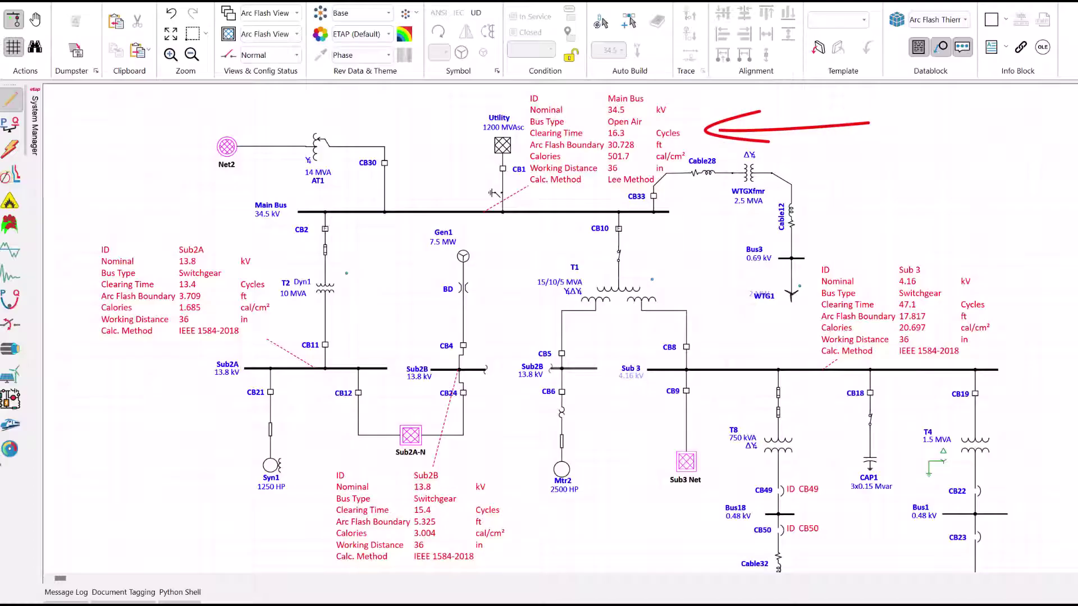